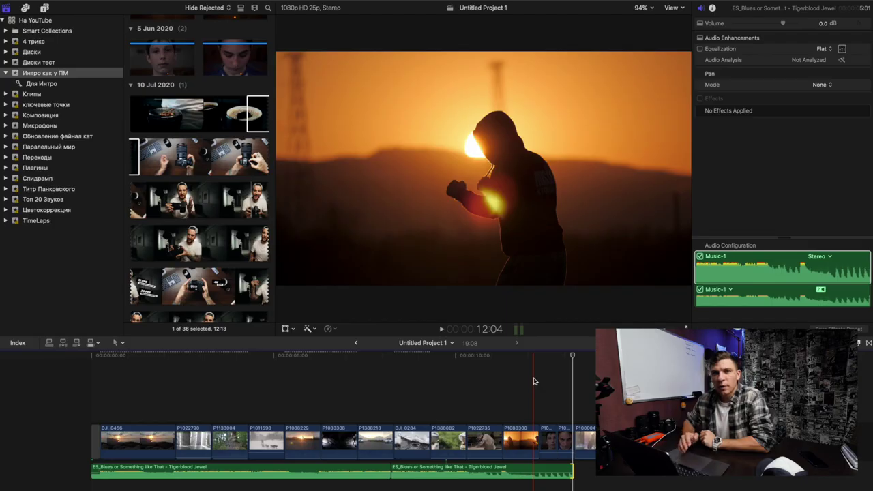
# - Append The Canon EOS R6 - Hands On Review clip to the project end and trim its start
pyautogui.hscroll(5, 534, 381)
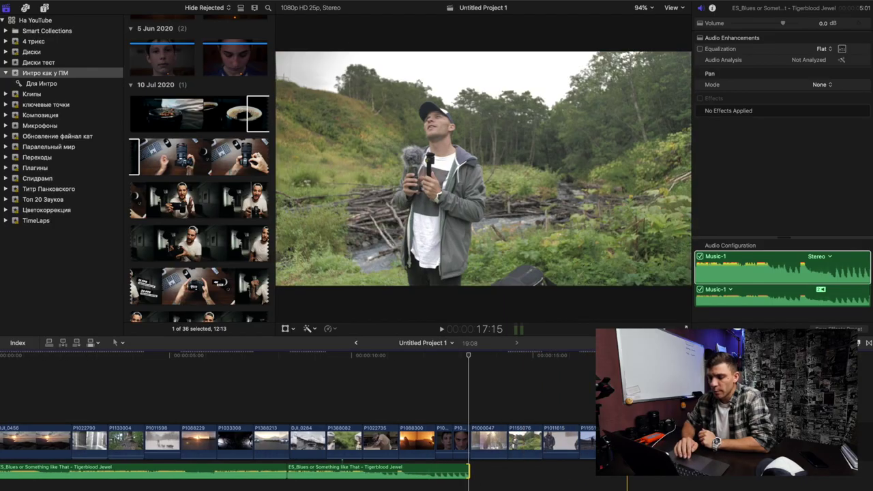
pyautogui.click(255, 113)
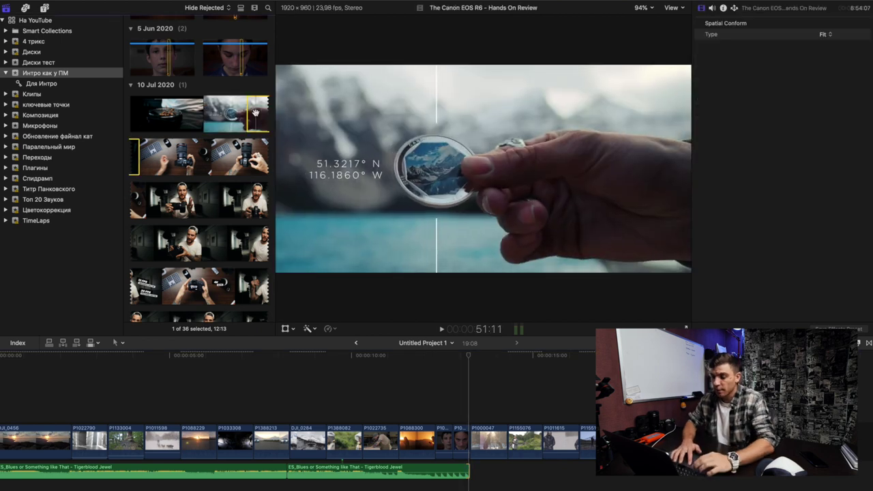
pyautogui.press('e')
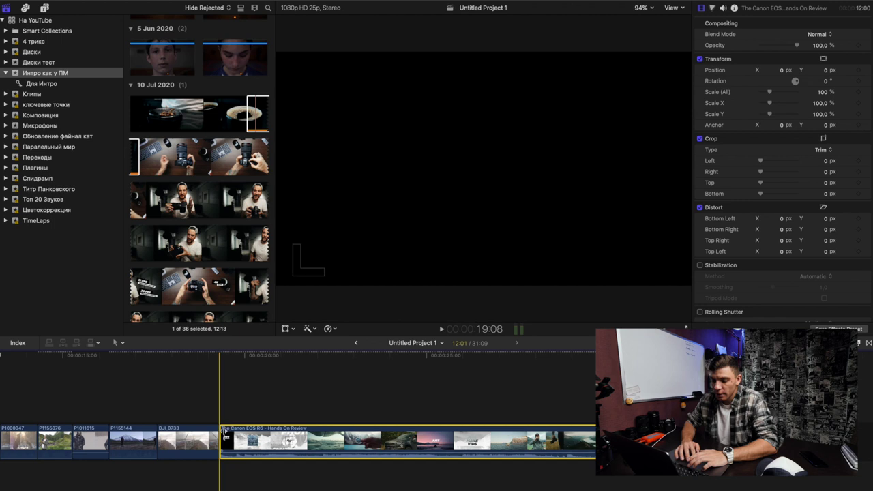
pyautogui.moveTo(224, 433); pyautogui.dragTo(230, 434)
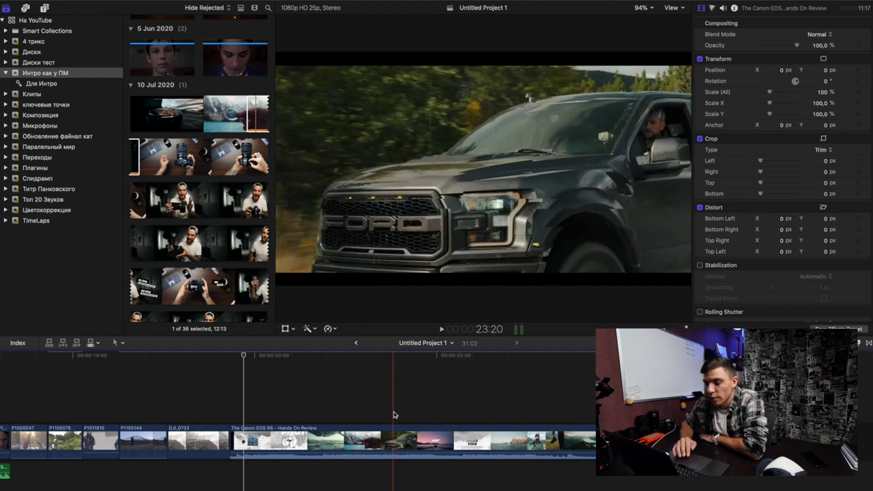
pyautogui.hscroll(-15, 200, 421)
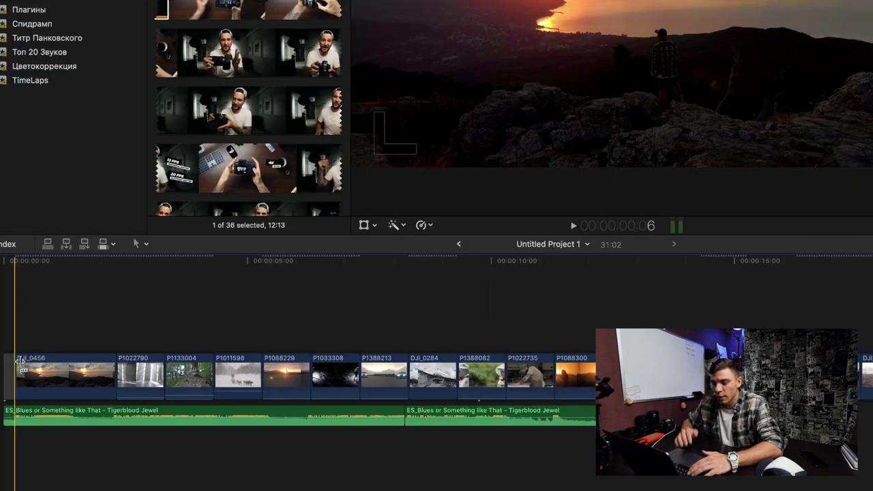
pyautogui.click(406, 307)
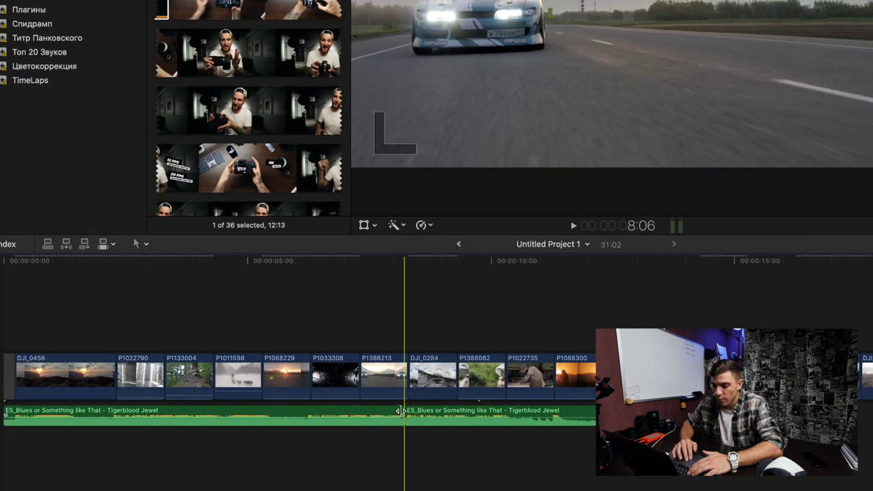
pyautogui.press('super+equal')
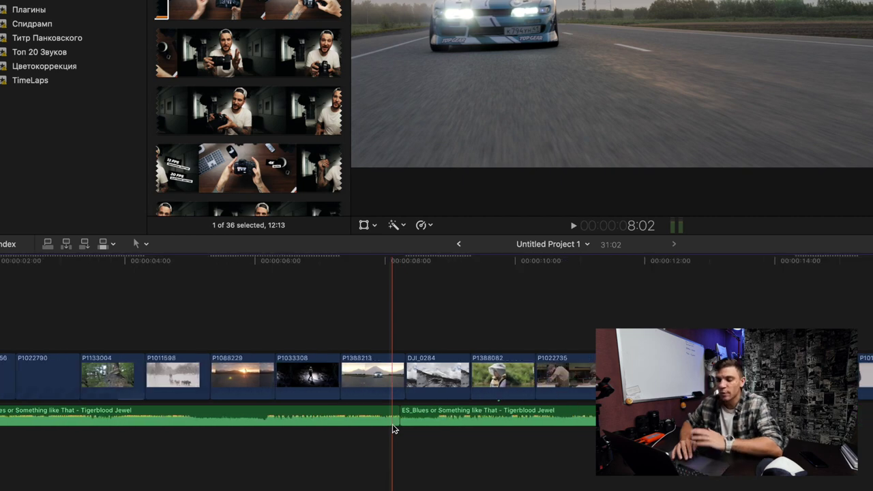
pyautogui.hscroll(5, 393, 428)
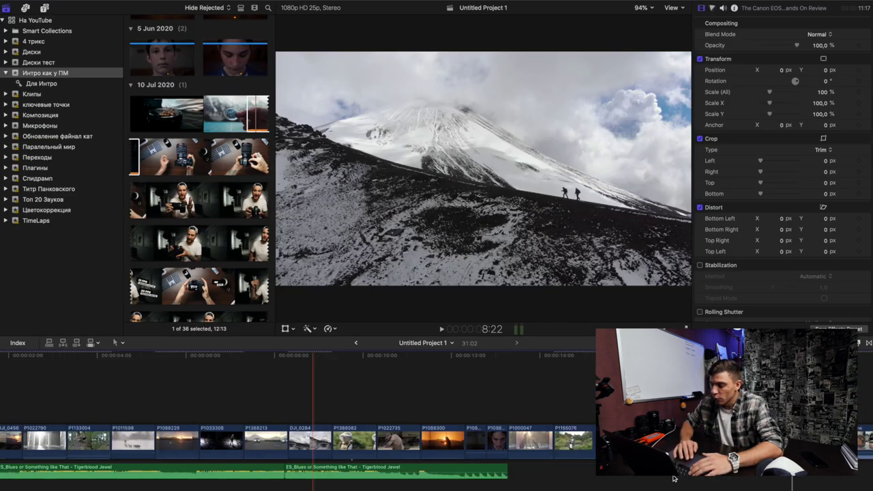
pyautogui.hscroll(3, 638, 479)
pyautogui.hscroll(2, 638, 479)
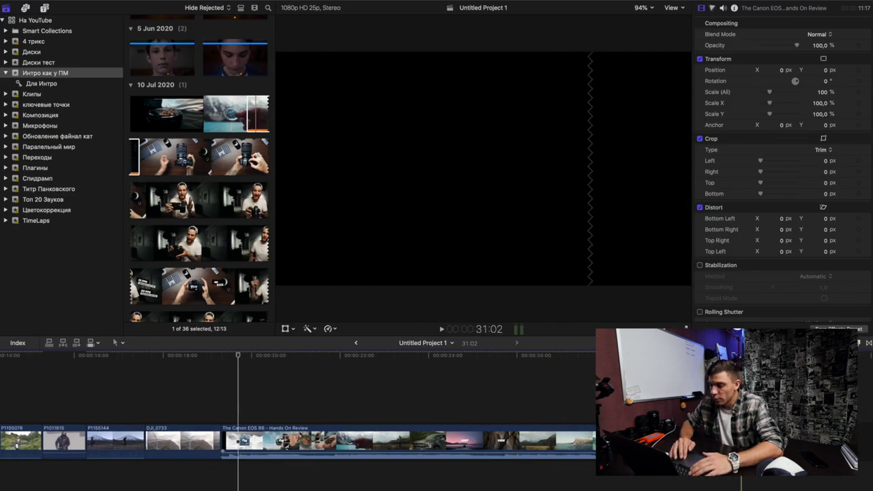
pyautogui.hscroll(-6, 607, 478)
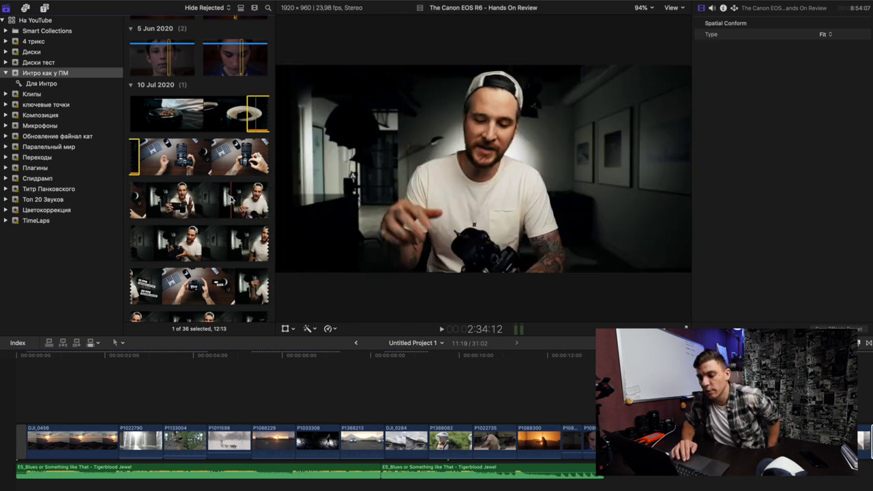
pyautogui.scroll(5, 231, 198)
pyautogui.scroll(3, 231, 199)
pyautogui.scroll(3, 231, 199)
pyautogui.scroll(3, 230, 199)
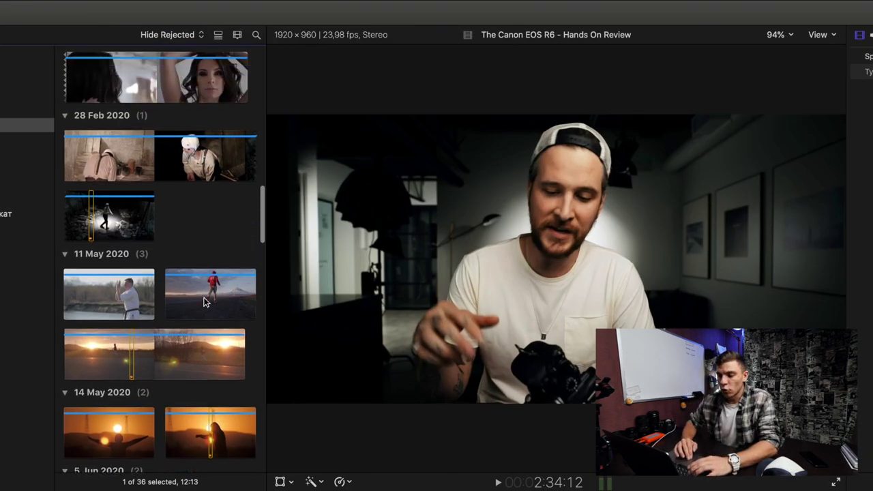
pyautogui.scroll(5, 204, 300)
pyautogui.scroll(5, 203, 300)
pyautogui.scroll(-15, 202, 300)
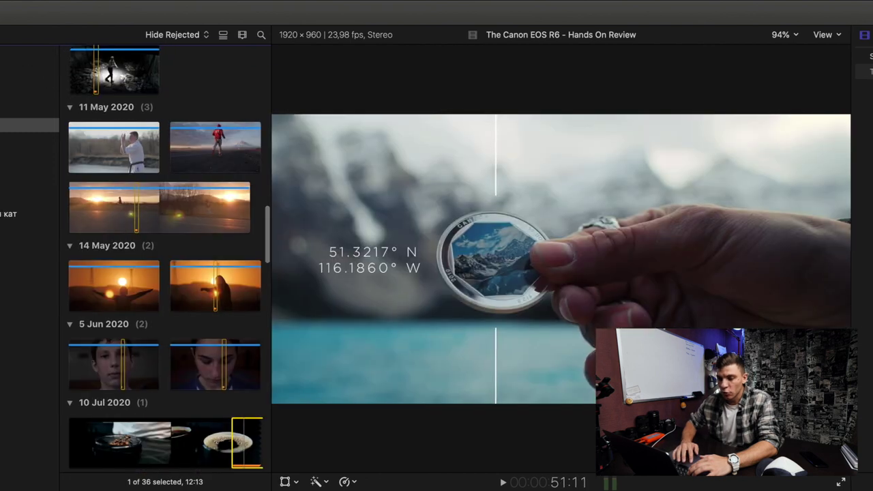
pyautogui.scroll(10, 164, 301)
pyautogui.scroll(-5, 102, 365)
pyautogui.scroll(-3, 116, 364)
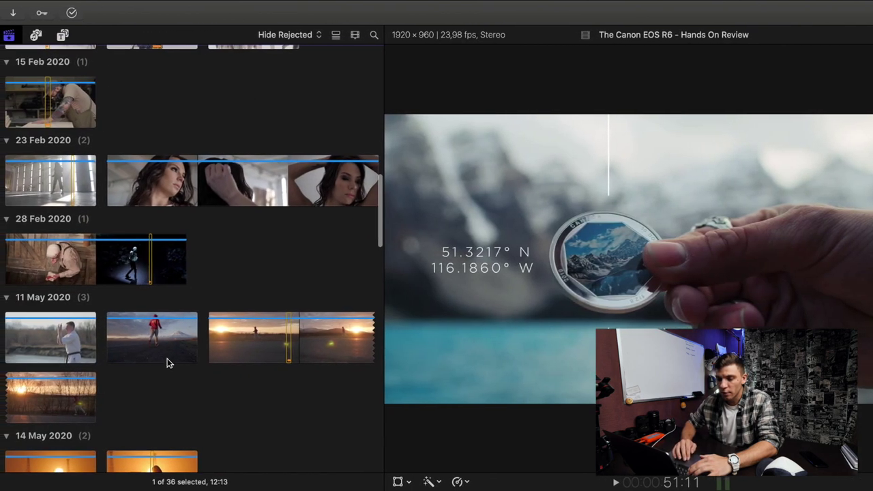
pyautogui.scroll(5, 177, 352)
pyautogui.scroll(2, 179, 306)
pyautogui.scroll(1, 245, 351)
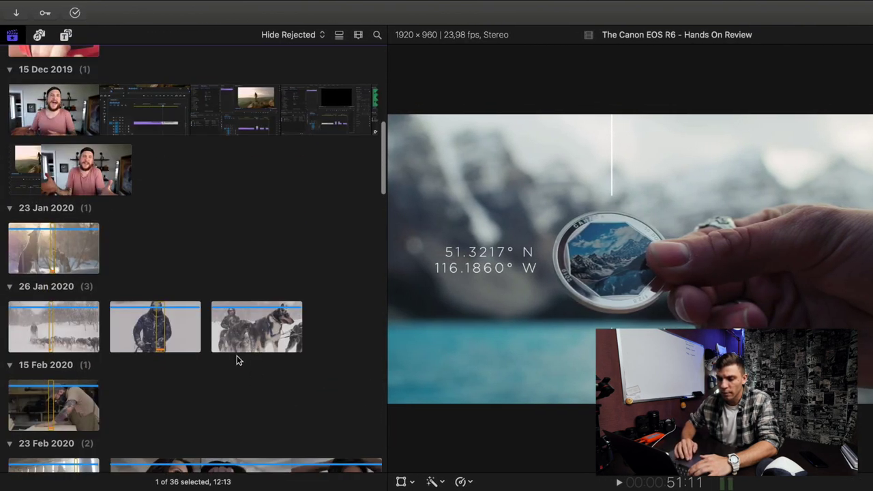
pyautogui.scroll(5, 232, 365)
pyautogui.scroll(4, 191, 389)
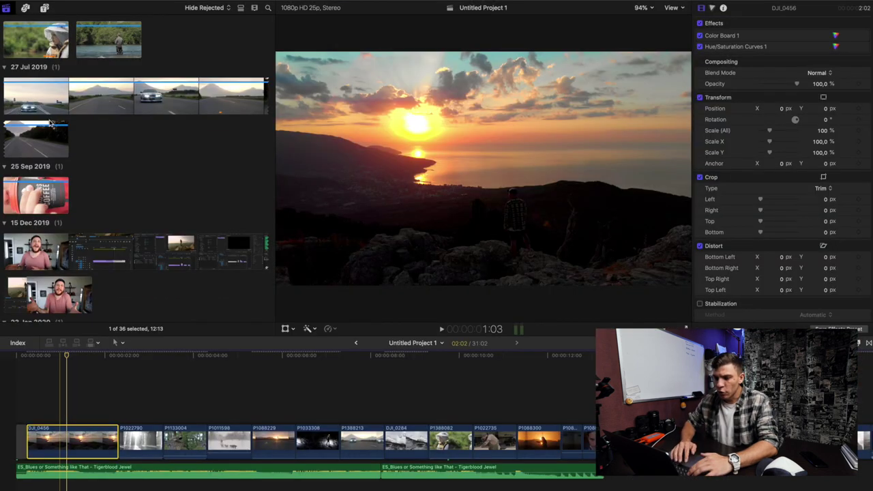
# - Place a Shapes generator clip above the opening DJI_0456 clip and zoom into the timeline
pyautogui.scroll(-5, 78, 266)
pyautogui.scroll(-3, 79, 266)
pyautogui.scroll(-5, 79, 266)
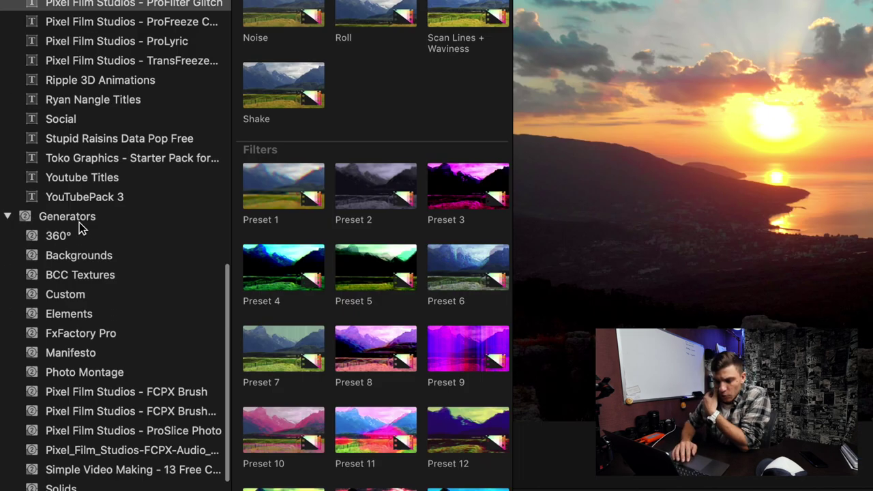
pyautogui.click(79, 219)
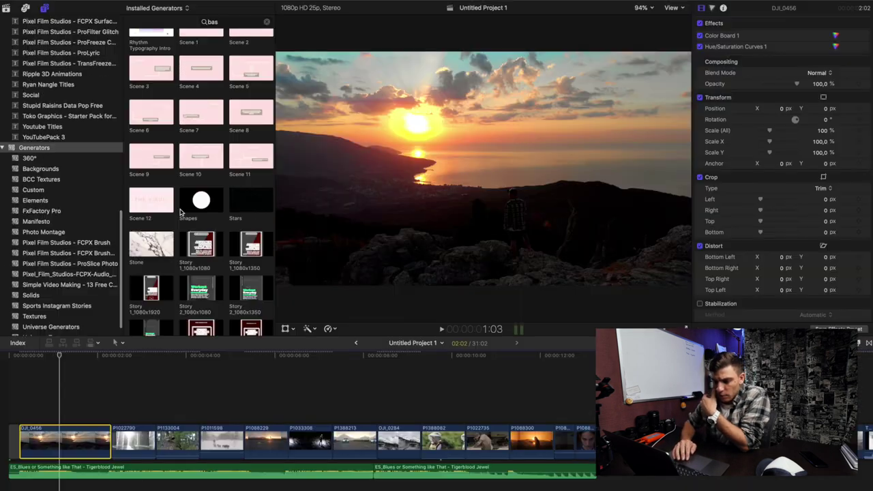
pyautogui.click(199, 205)
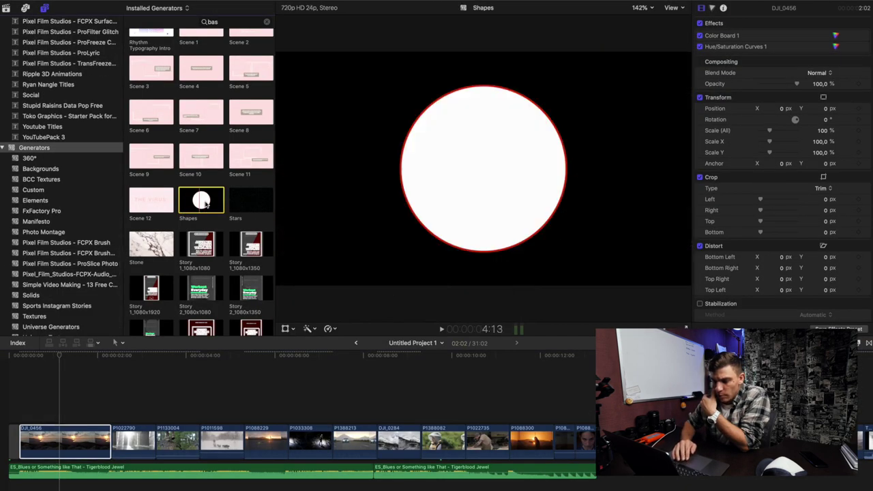
pyautogui.moveTo(206, 204); pyautogui.dragTo(23, 400)
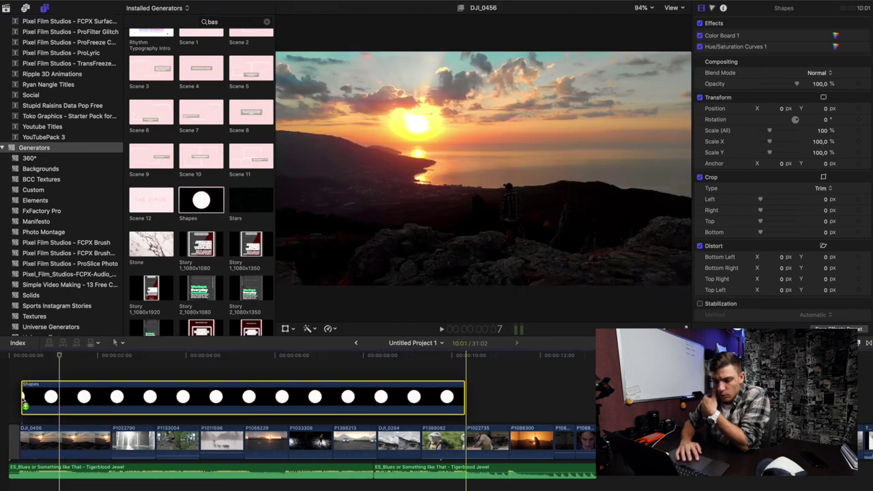
pyautogui.press('super+equal')
pyautogui.press('super+equal')
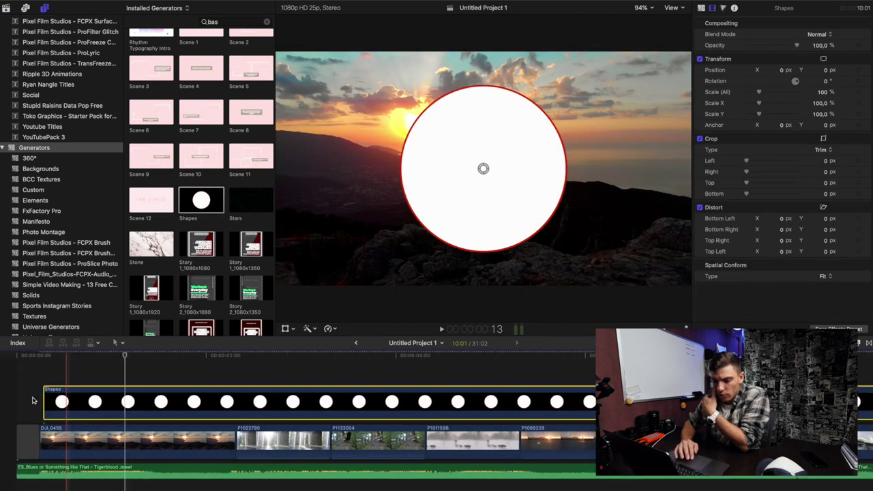
pyautogui.press('super+equal')
pyautogui.press('super+4')
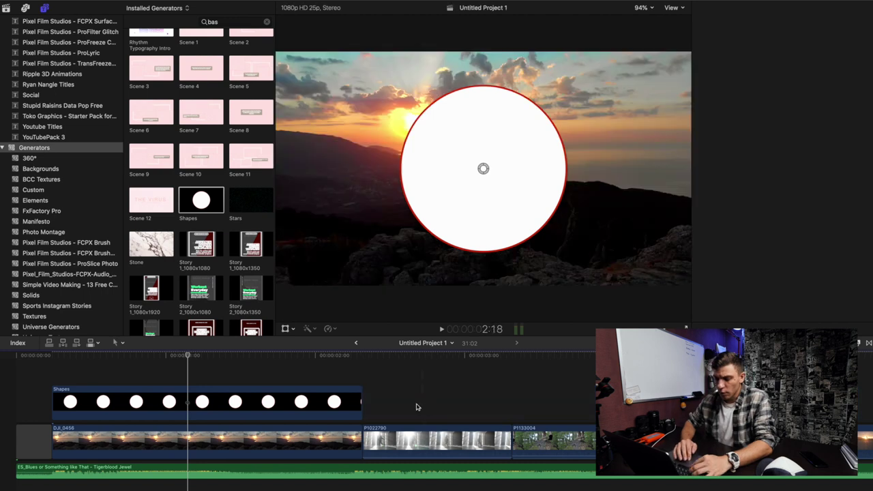
# - Make the shape an unfilled square with a thick near-white outline, then scale it down
pyautogui.click(344, 401)
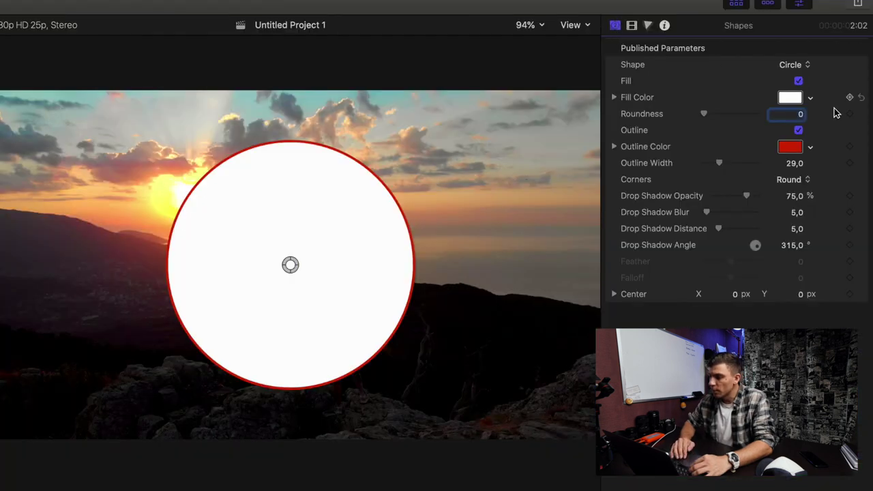
pyautogui.click(784, 65)
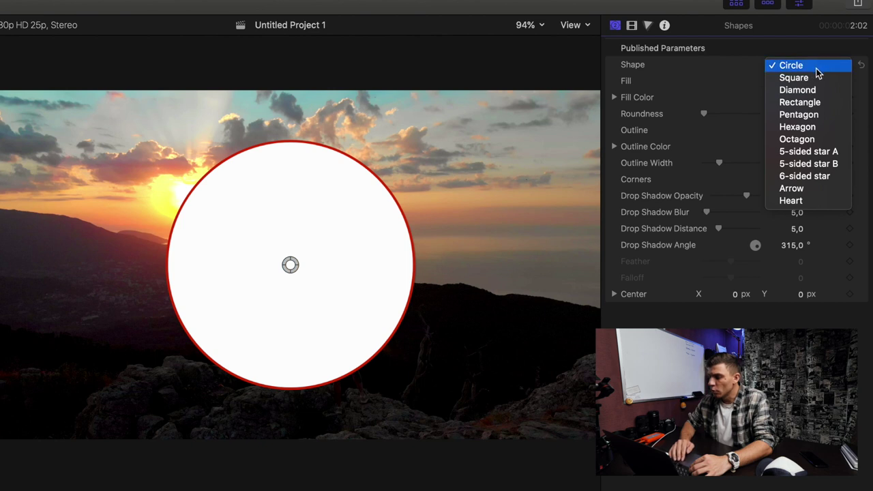
pyautogui.click(807, 79)
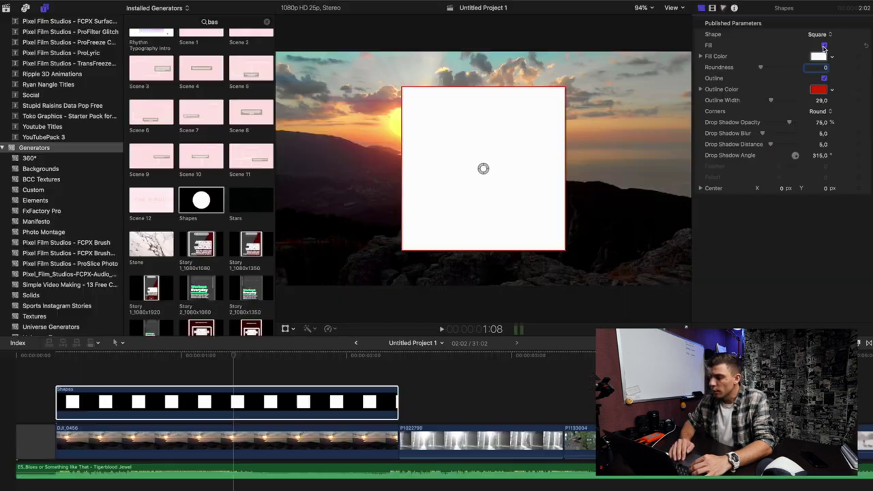
pyautogui.click(823, 45)
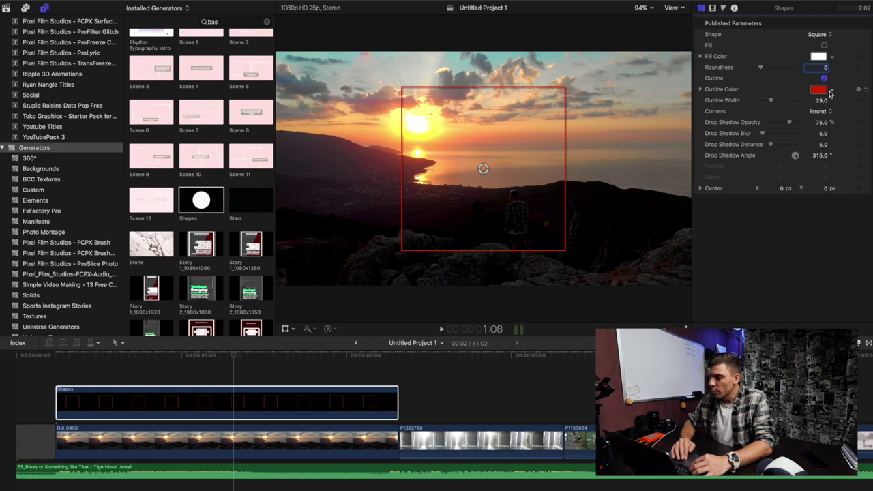
pyautogui.click(834, 91)
pyautogui.click(764, 103)
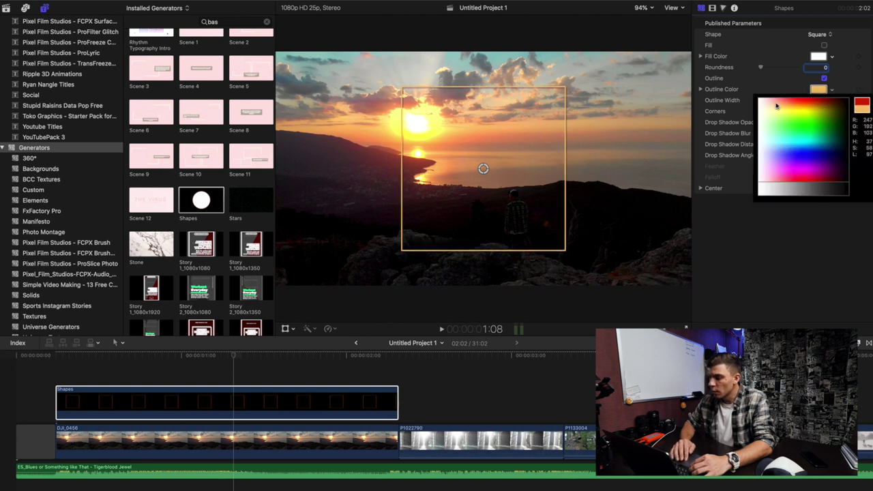
pyautogui.click(229, 407)
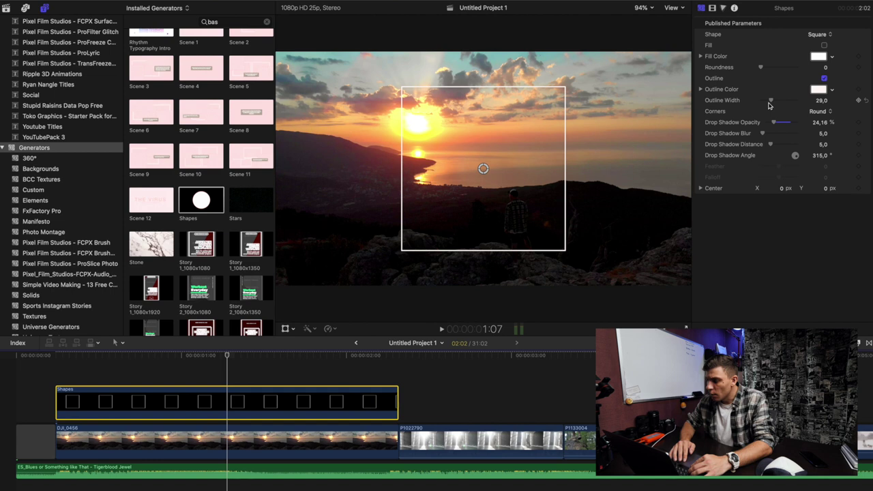
pyautogui.moveTo(771, 103); pyautogui.dragTo(773, 104)
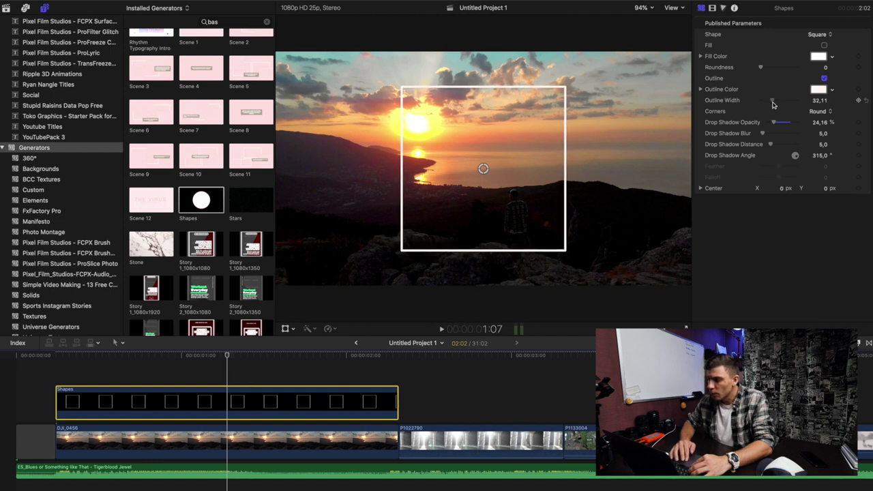
pyautogui.hotkey('ctrl', 'Tab')
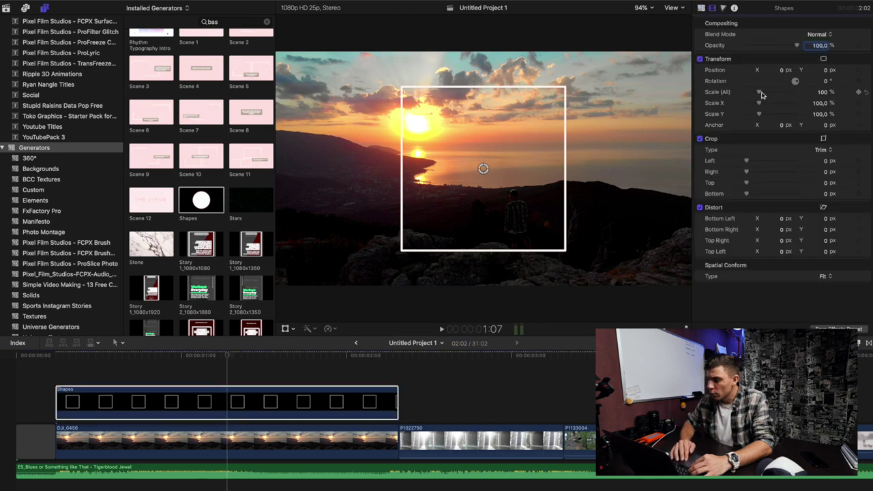
pyautogui.moveTo(758, 95); pyautogui.dragTo(748, 95)
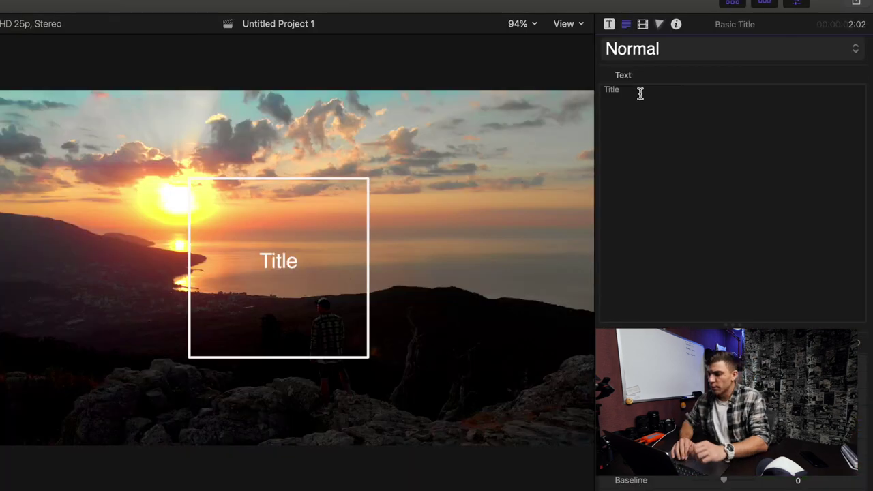
# - Change the title text to 'DP' in Proxima Nova extra-bold italic, size 190, with a lowered baseline
pyautogui.doubleClick(641, 94)
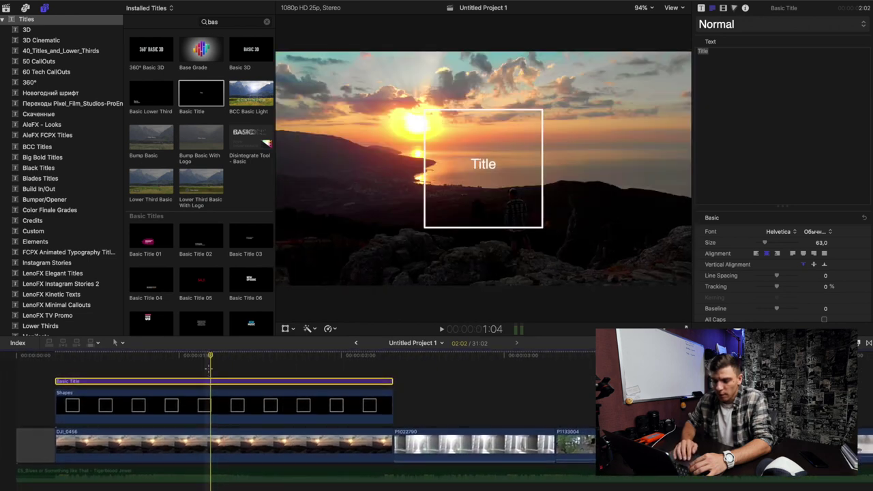
pyautogui.write('D')
pyautogui.click(780, 231)
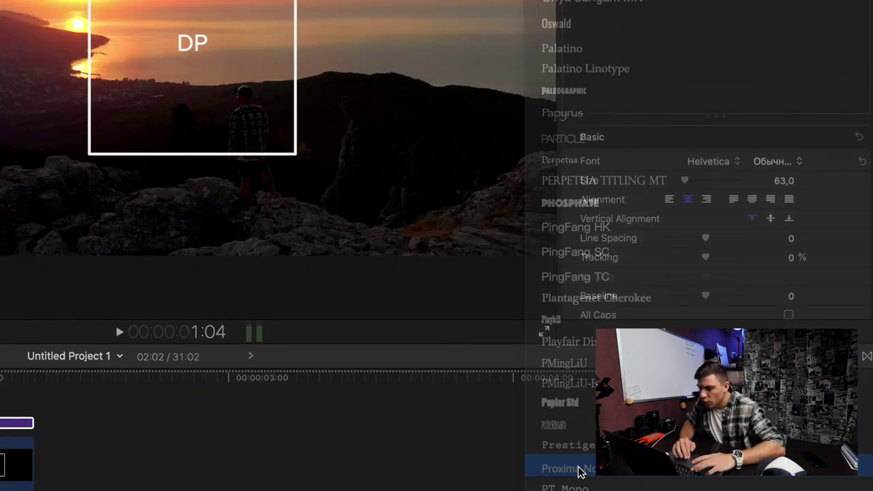
pyautogui.click(684, 409)
pyautogui.click(769, 163)
pyautogui.click(750, 237)
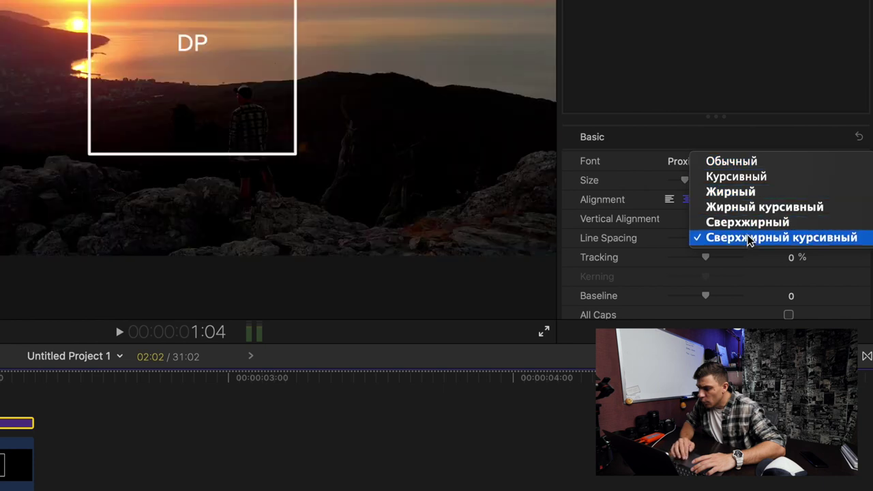
pyautogui.click(755, 239)
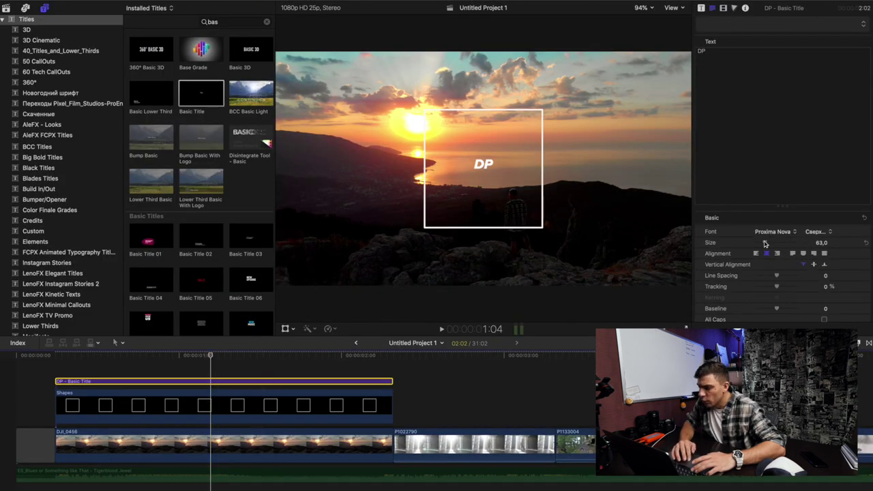
pyautogui.moveTo(772, 244); pyautogui.dragTo(783, 242)
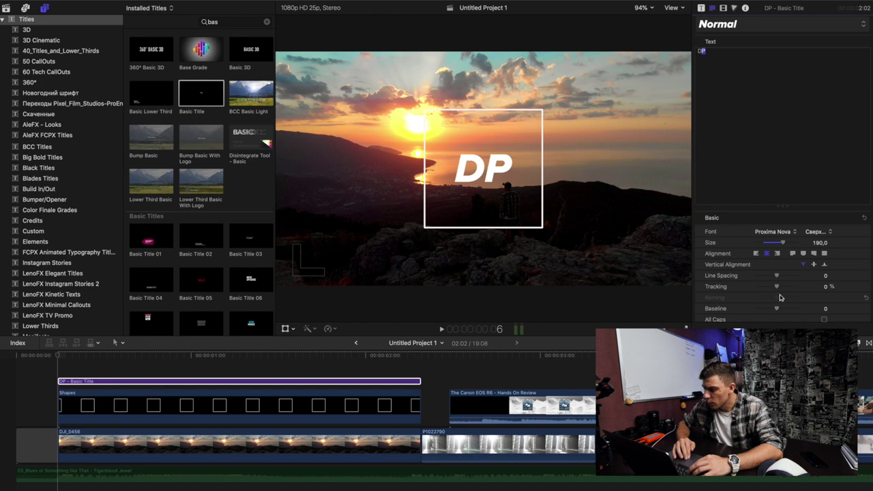
pyautogui.scroll(-2, 780, 297)
pyautogui.scroll(3, 776, 275)
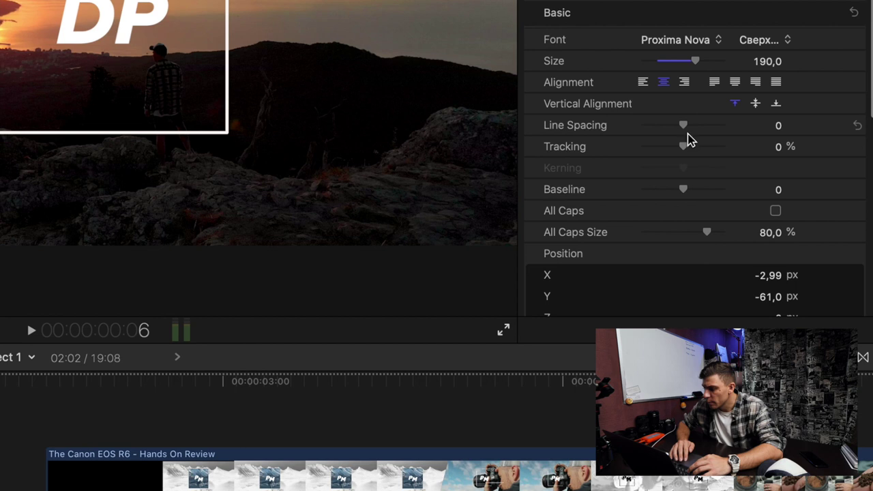
pyautogui.moveTo(777, 257); pyautogui.dragTo(774, 259)
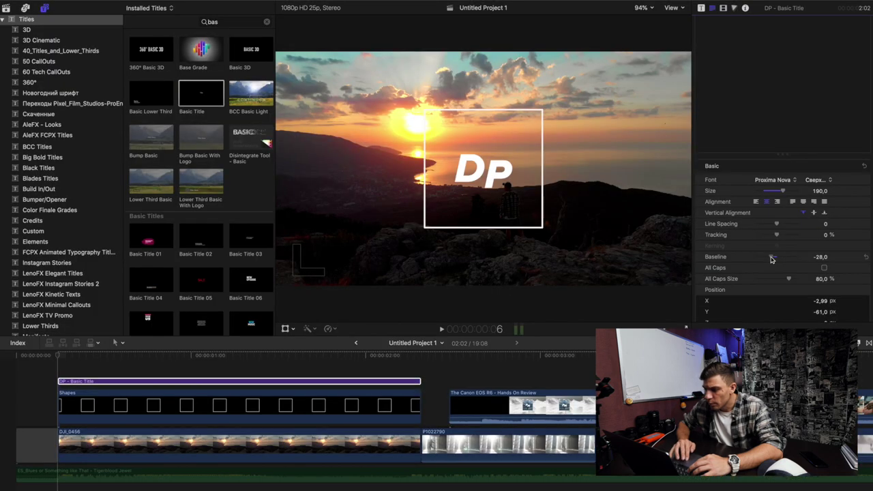
# - Play back the intro and split the DP title clip at 1:06
pyautogui.click(94, 382)
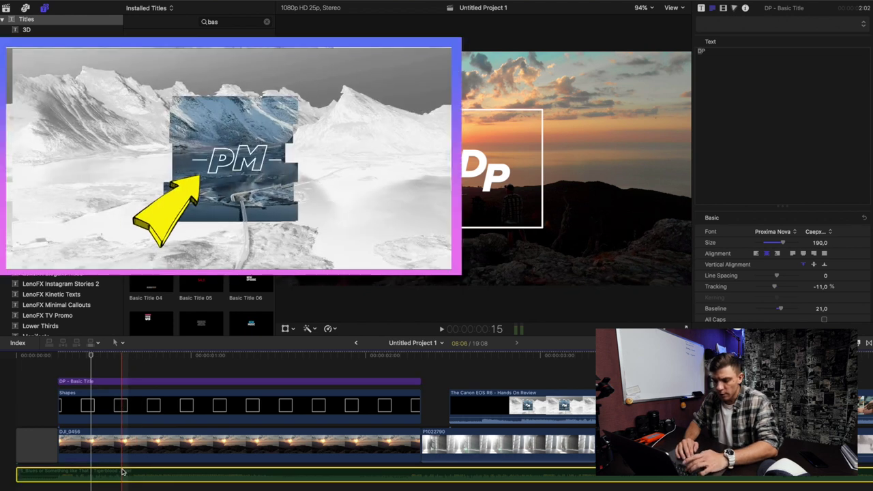
pyautogui.click(126, 472)
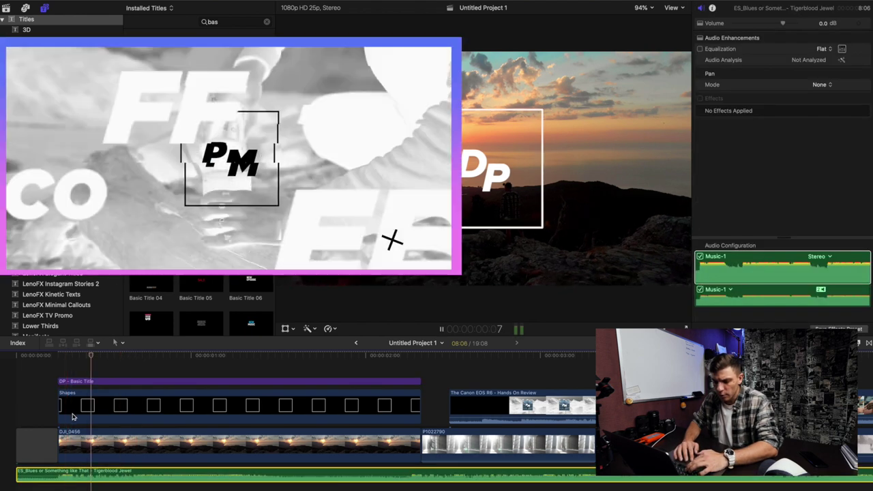
pyautogui.press('space')
pyautogui.press('space')
pyautogui.press('b')
pyautogui.click(234, 382)
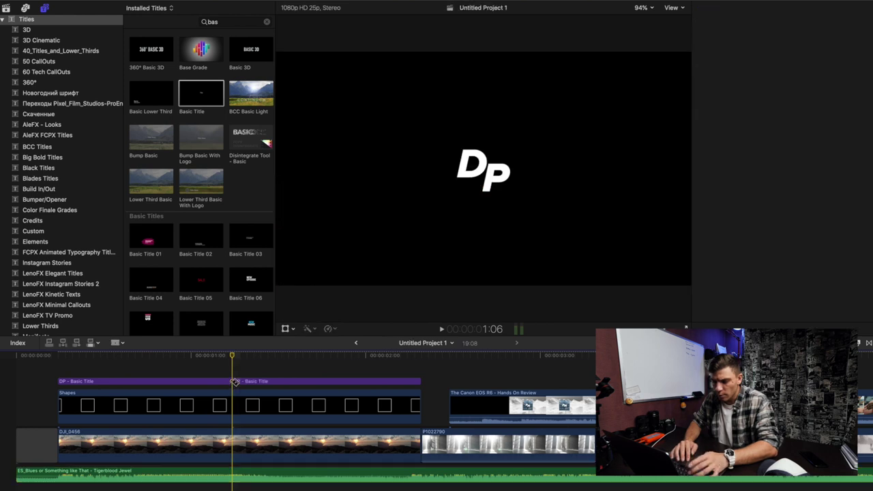
# - Move the DP title split point two seconds later and make the second piece white-outlined with no fill
pyautogui.press('a')
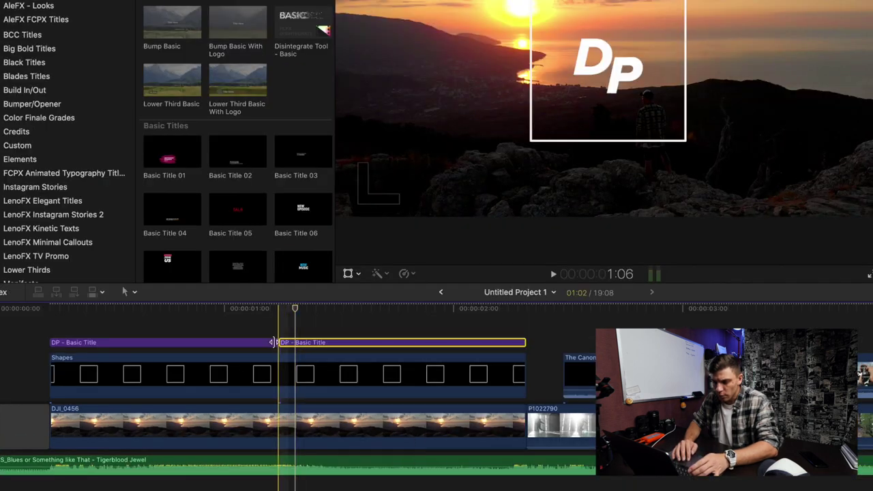
pyautogui.moveTo(233, 381); pyautogui.dragTo(249, 381)
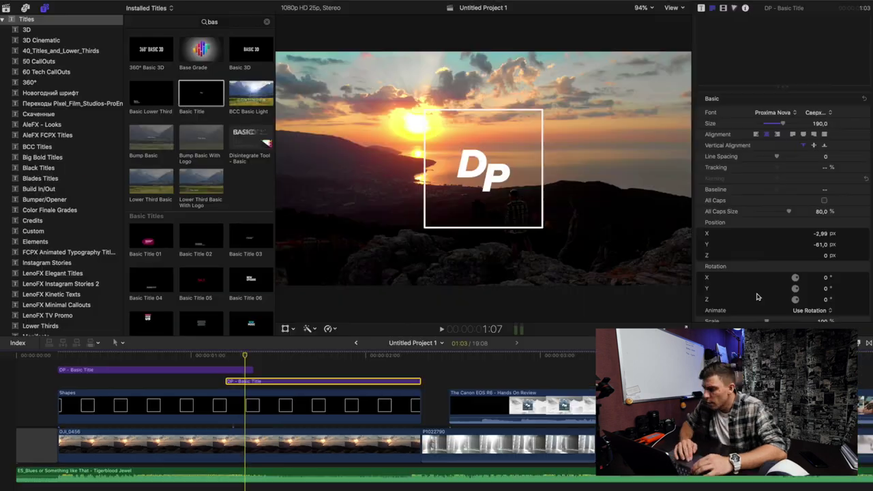
pyautogui.scroll(-5, 757, 294)
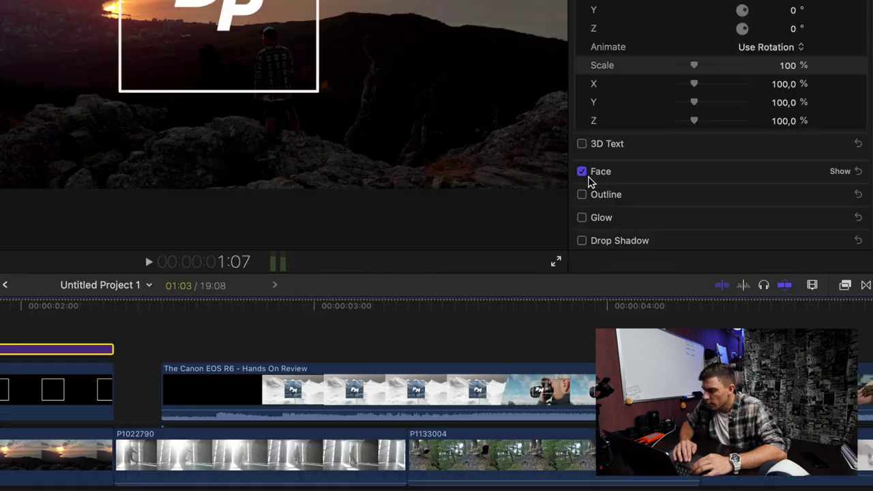
pyautogui.click(700, 275)
pyautogui.click(604, 194)
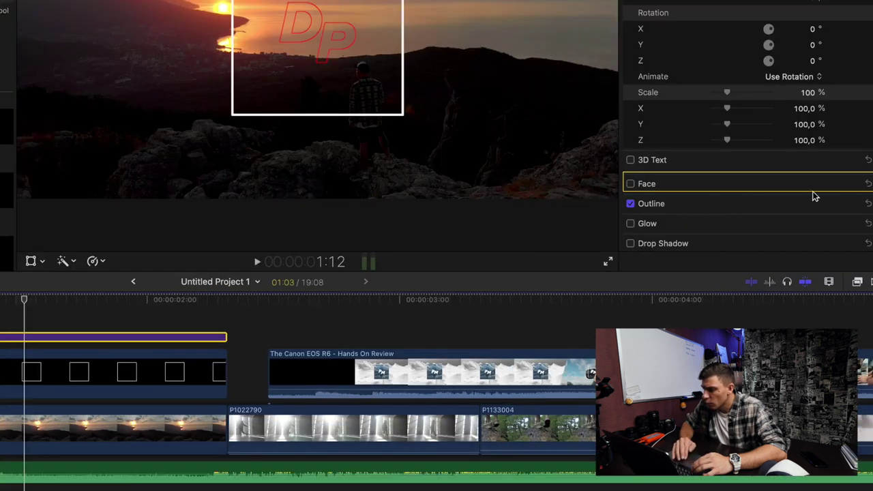
pyautogui.click(850, 203)
pyautogui.click(826, 237)
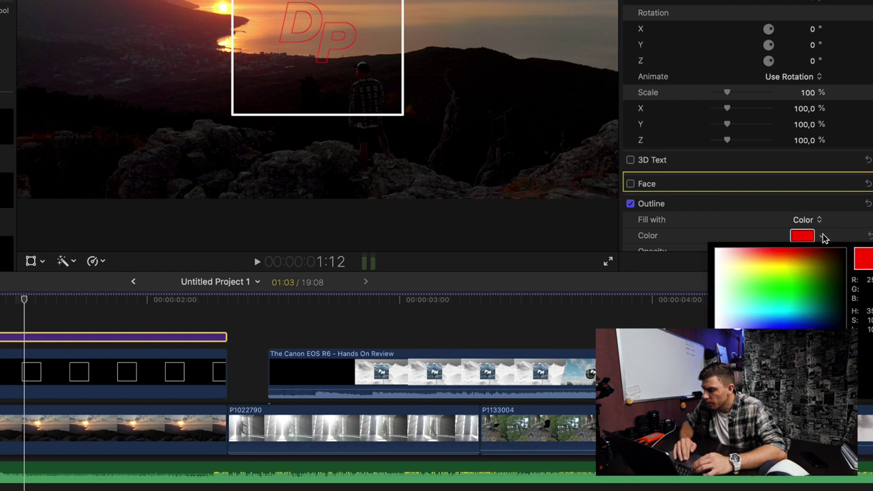
pyautogui.click(723, 256)
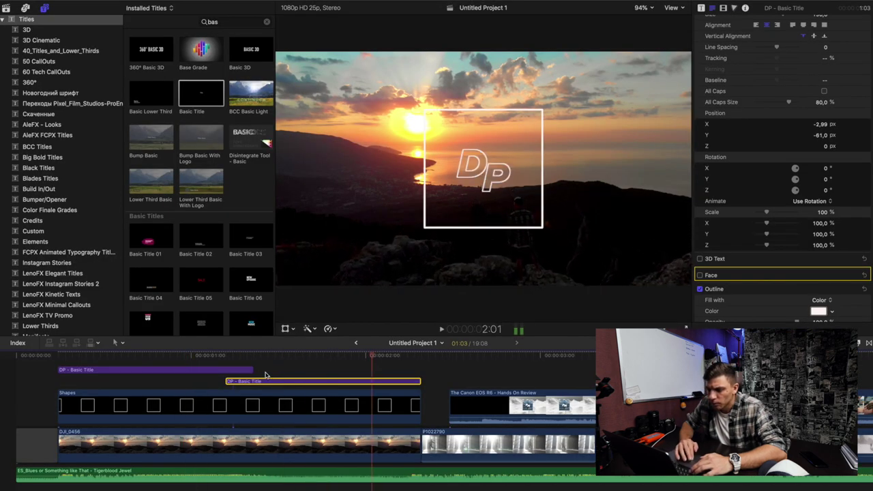
# - Split the second DP piece at the playhead and raise its latter part onto the upper lane
pyautogui.click(245, 361)
pyautogui.click(238, 381)
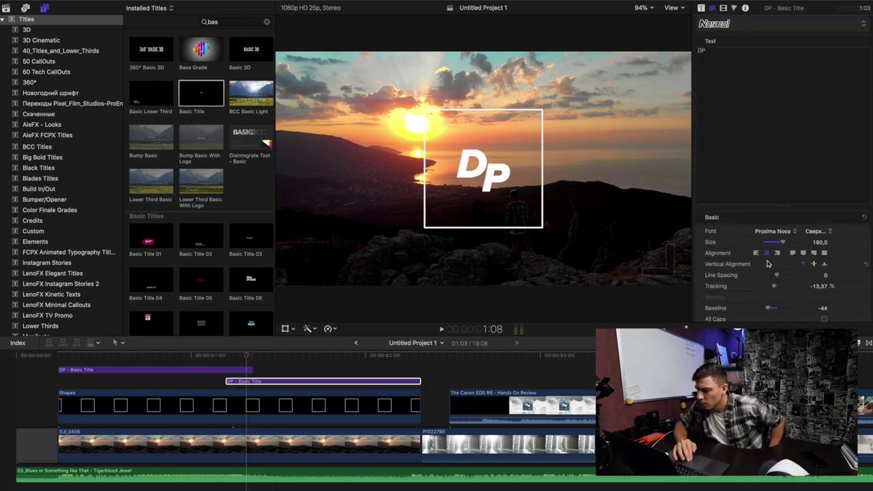
pyautogui.scroll(-2, 773, 260)
pyautogui.click(372, 355)
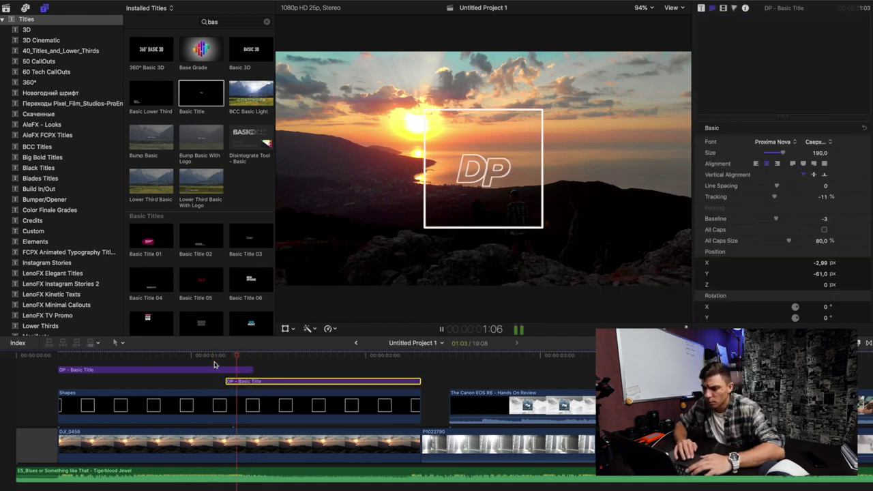
pyautogui.click(306, 368)
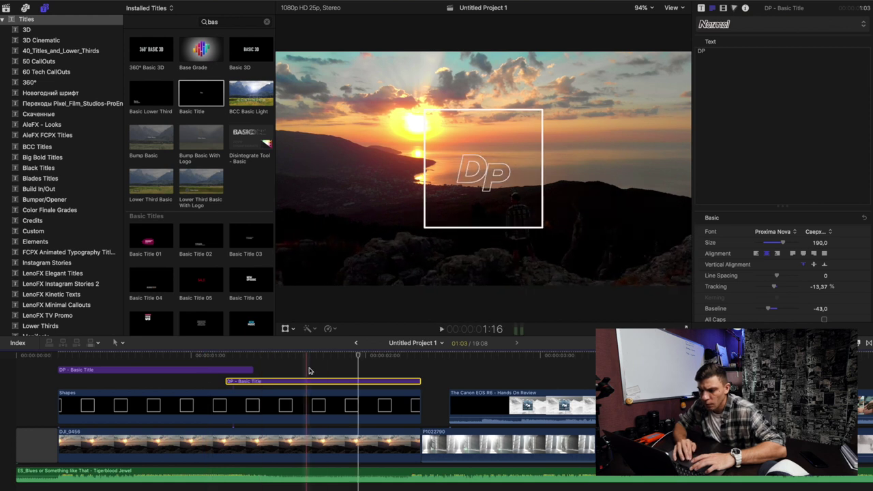
pyautogui.press('super+b')
pyautogui.moveTo(332, 375); pyautogui.dragTo(331, 369)
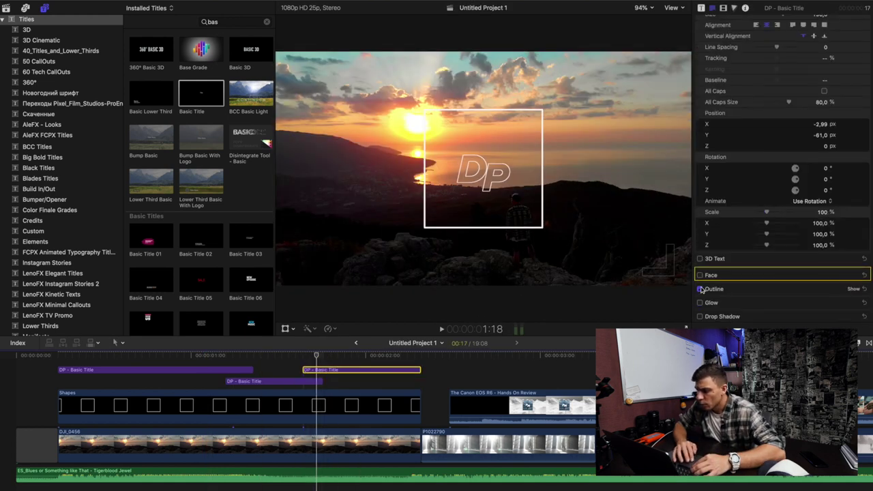
# - Set the raised DP piece's baseline to 25 and preview the stacked DP titles
pyautogui.press('space')
pyautogui.press('space')
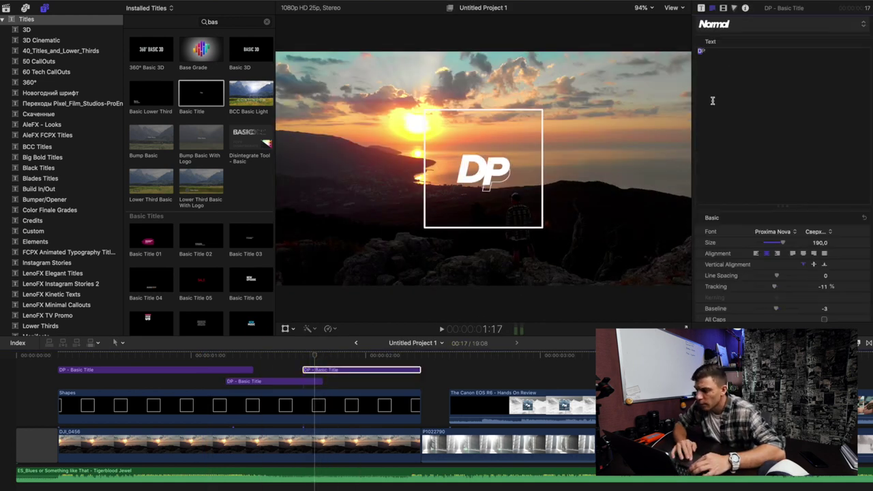
pyautogui.click(539, 392)
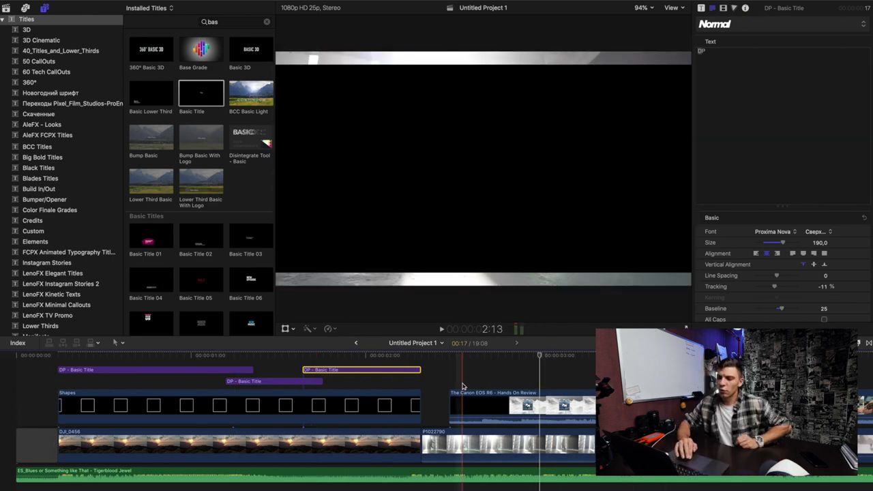
pyautogui.scroll(1, 462, 387)
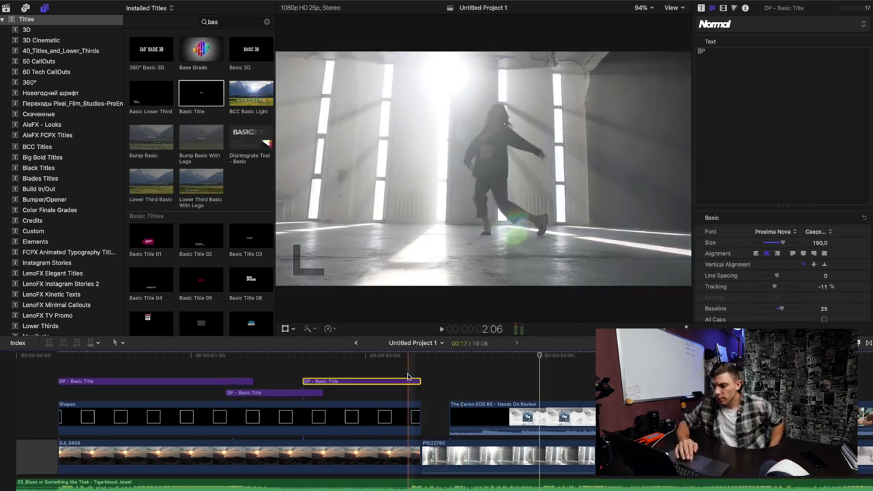
pyautogui.scroll(-1, 318, 376)
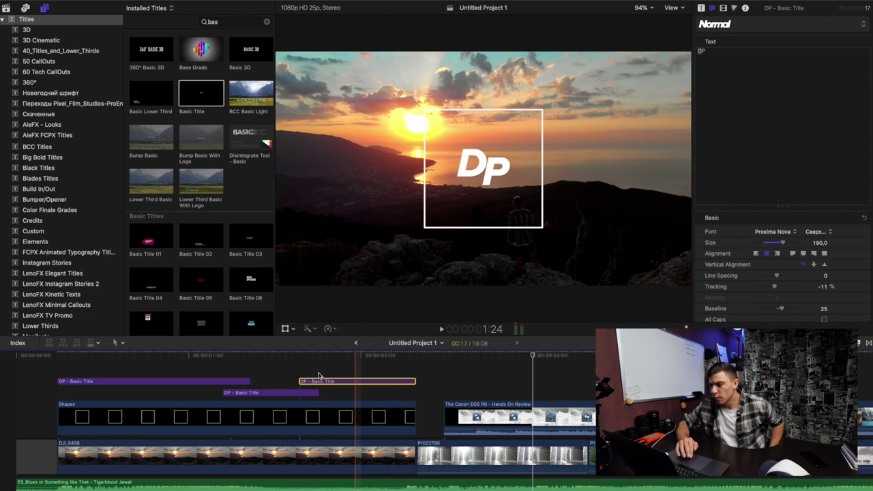
pyautogui.click(287, 380)
pyautogui.click(287, 393)
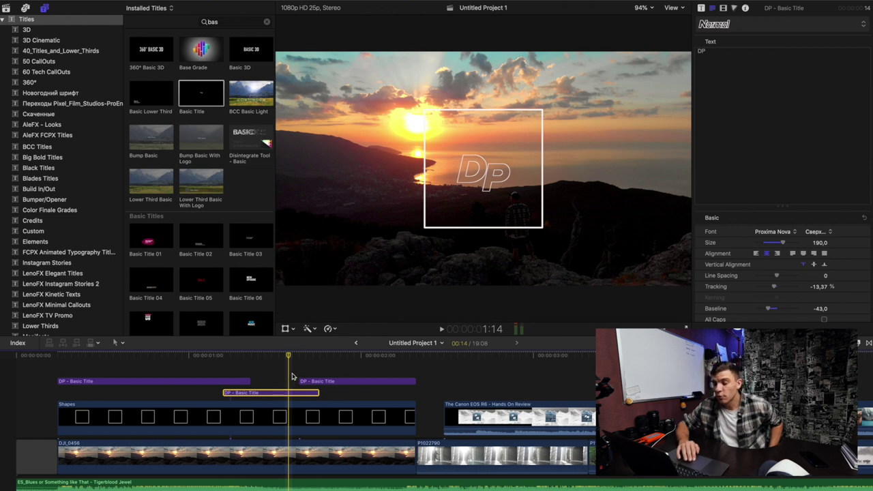
pyautogui.click(287, 379)
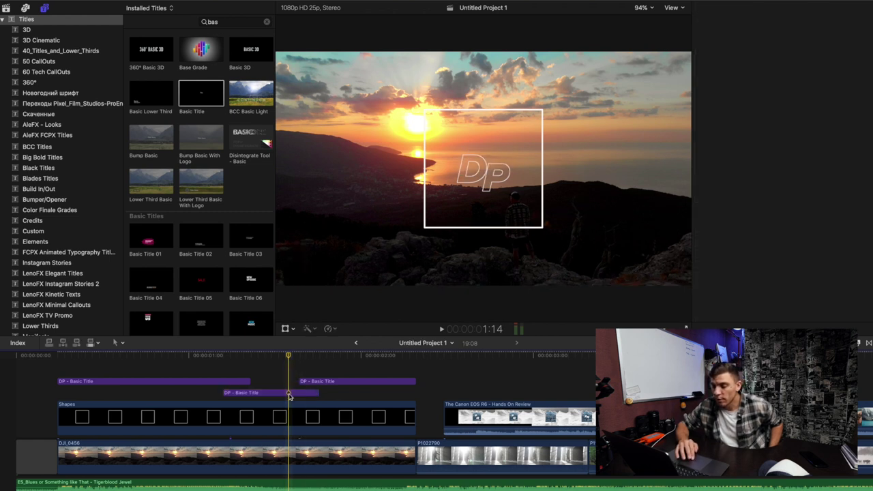
# - Place the ProFilter Glitch Scan Lines + Waviness effect above the DP titles
pyautogui.click(289, 393)
pyautogui.click(861, 343)
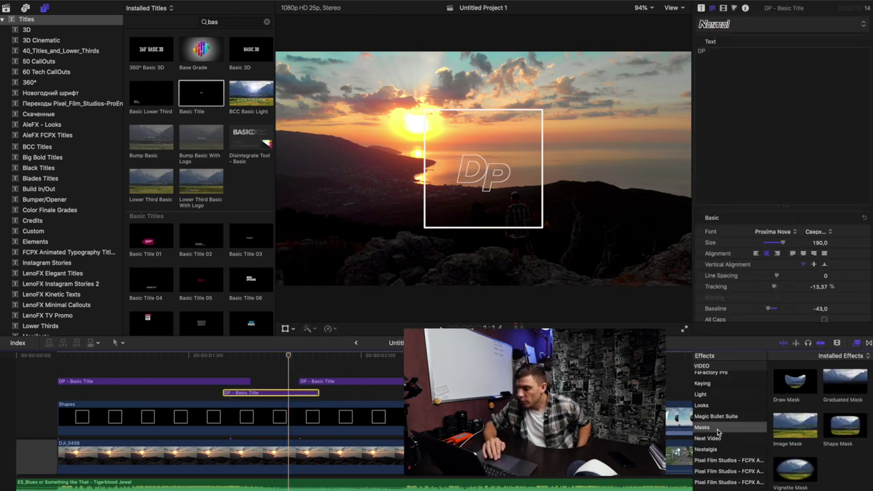
pyautogui.scroll(3, 717, 432)
pyautogui.scroll(3, 718, 431)
pyautogui.scroll(2, 718, 431)
pyautogui.scroll(2, 718, 432)
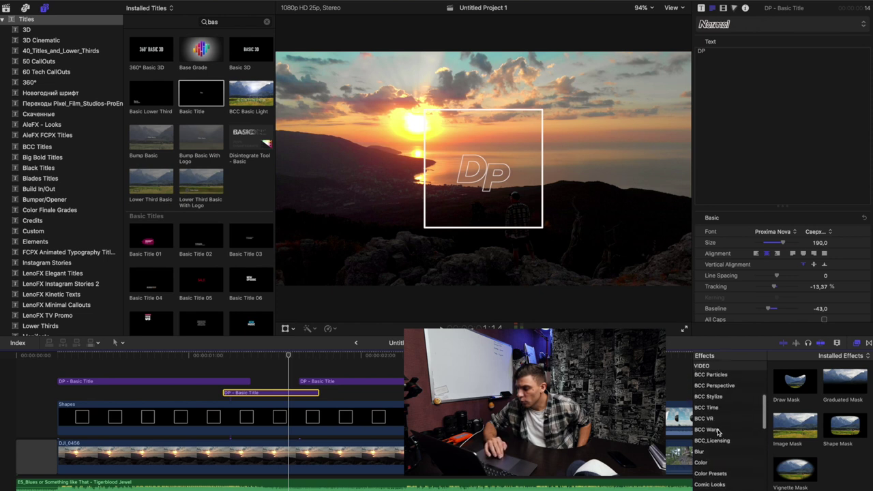
pyautogui.scroll(3, 715, 427)
pyautogui.scroll(1, 713, 424)
pyautogui.scroll(-4, 711, 423)
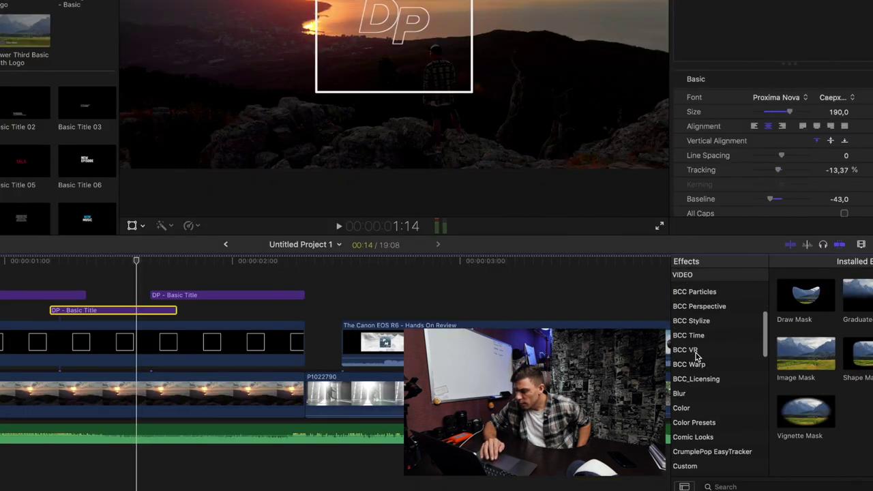
pyautogui.scroll(-5, 696, 356)
pyautogui.click(683, 433)
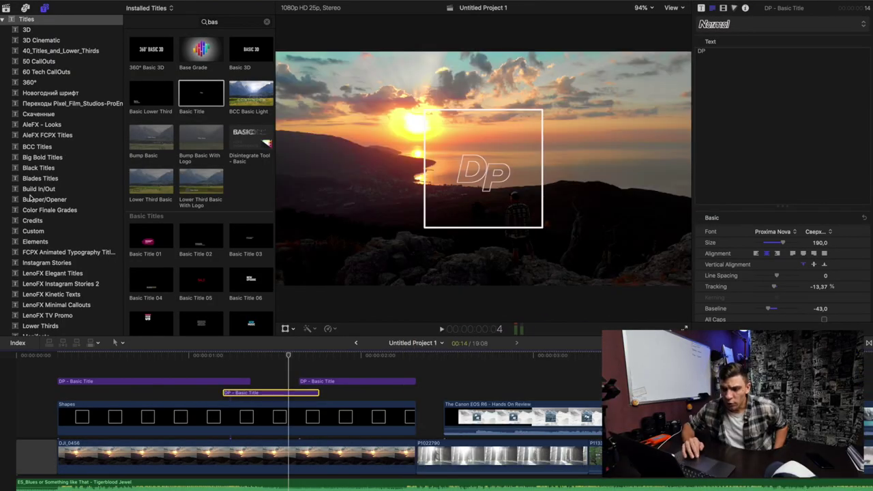
pyautogui.scroll(-2, 41, 204)
pyautogui.scroll(-5, 41, 204)
pyautogui.scroll(-4, 41, 205)
pyautogui.click(98, 240)
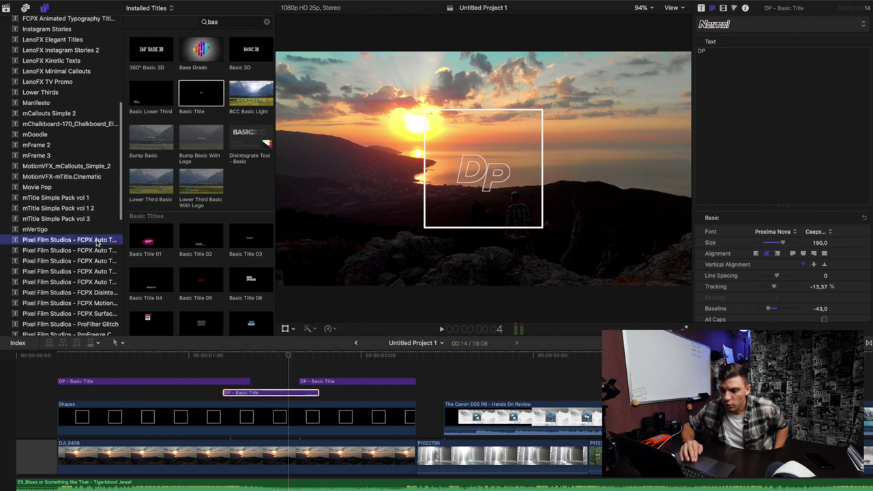
pyautogui.scroll(-2, 68, 293)
pyautogui.click(68, 288)
pyautogui.moveTo(251, 57)
pyautogui.mouseDown()
pyautogui.moveTo(292, 351)
pyautogui.moveTo(317, 382)
pyautogui.mouseUp()
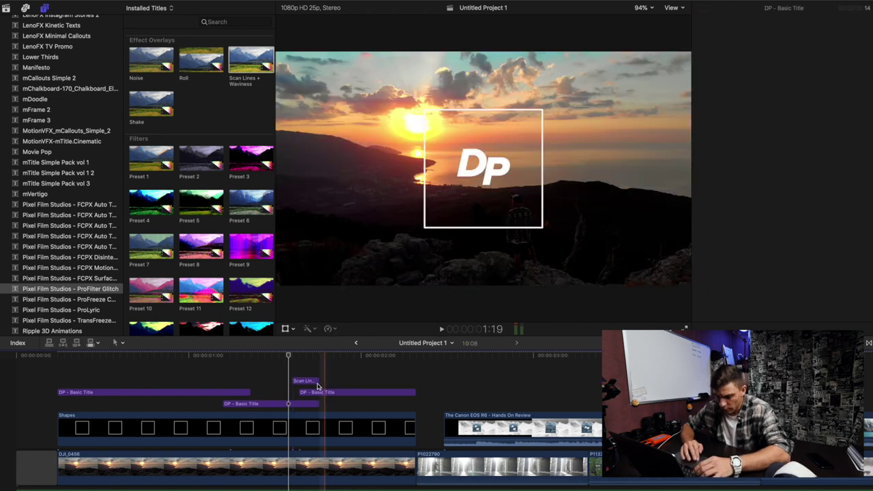
# - Cut the Scan Lines + Waviness clip into short bursts and shift them earlier with the title cut
pyautogui.hotkey('alt', ']')
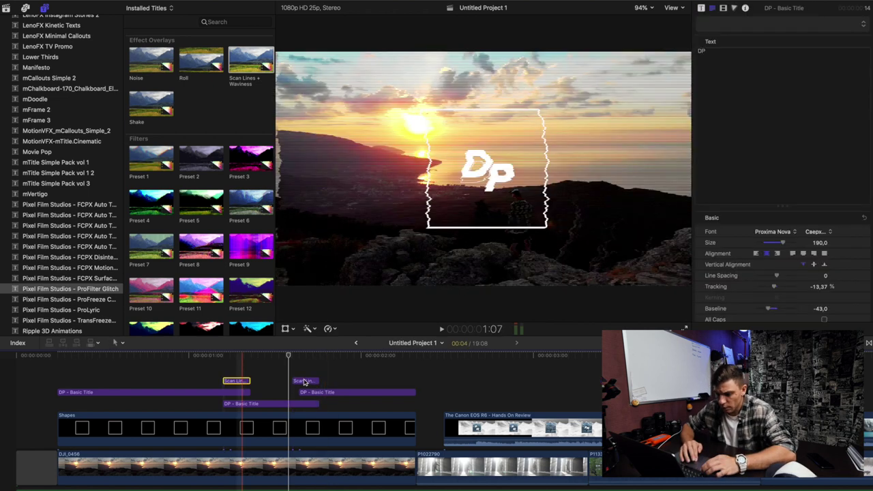
pyautogui.click(304, 382)
pyautogui.press('super+minus')
pyautogui.click(160, 382)
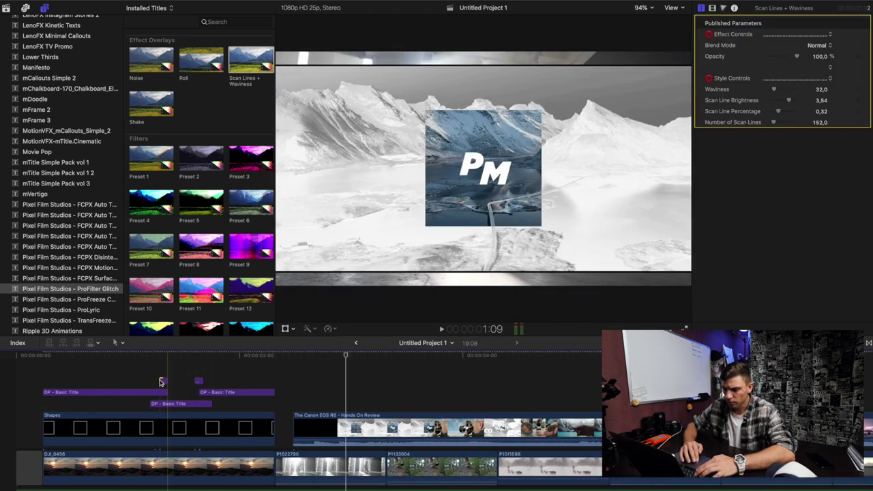
pyautogui.moveTo(161, 382); pyautogui.dragTo(145, 381)
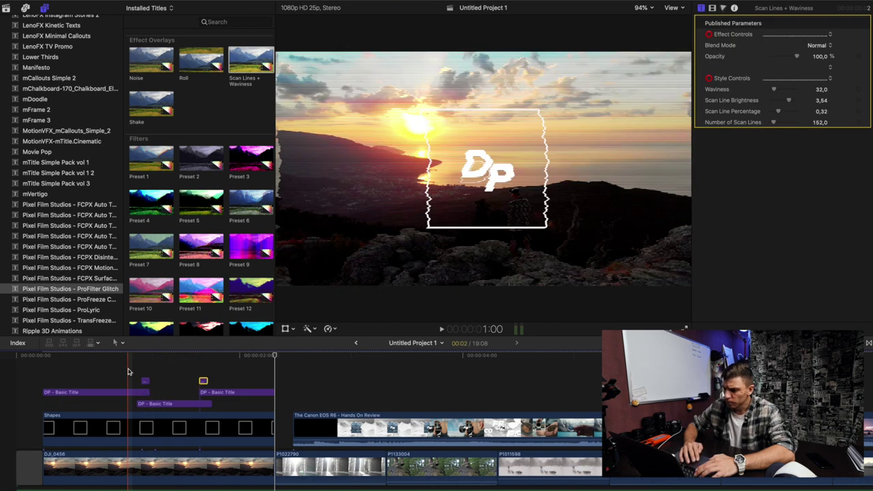
pyautogui.click(144, 380)
pyautogui.press('super+equal')
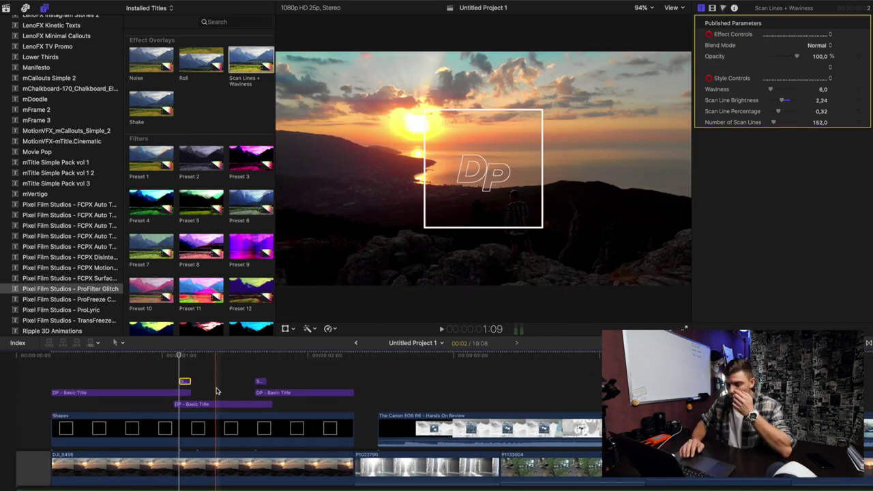
pyautogui.click(218, 411)
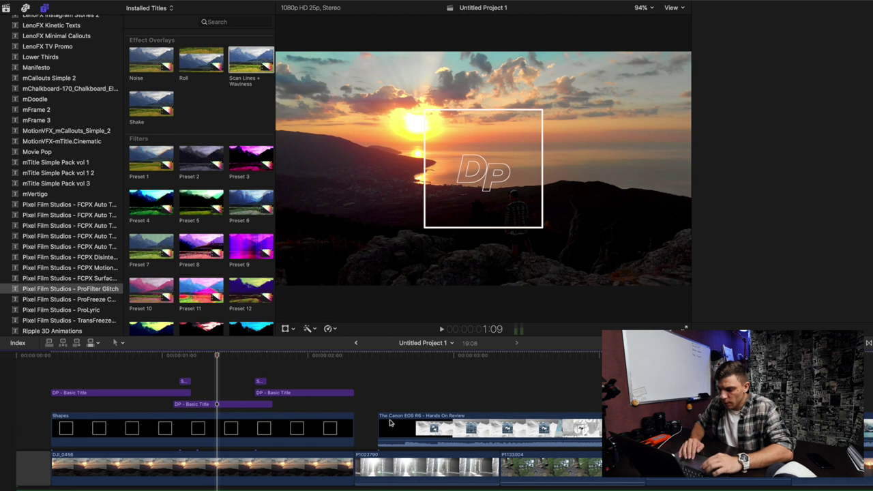
# - Apply X-Ray and Black & White to the DJI_0456 sunset clip and duplicate it onto the layer above
pyautogui.click(217, 470)
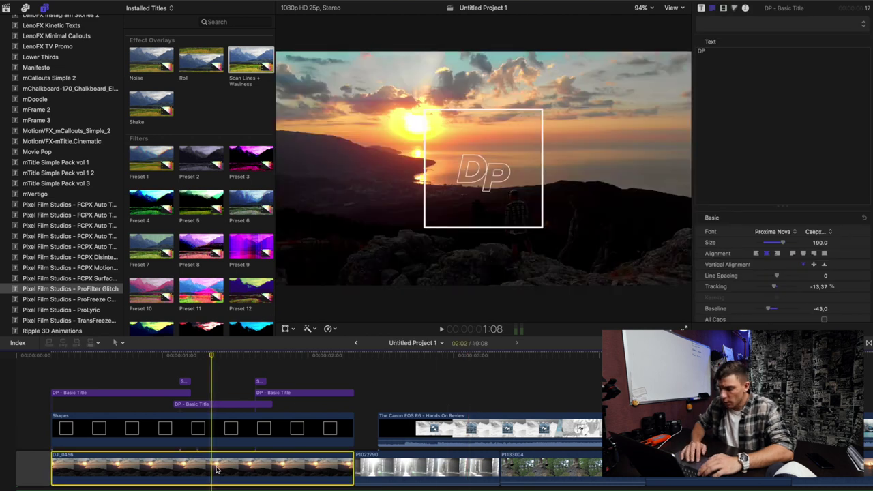
pyautogui.press('super+5')
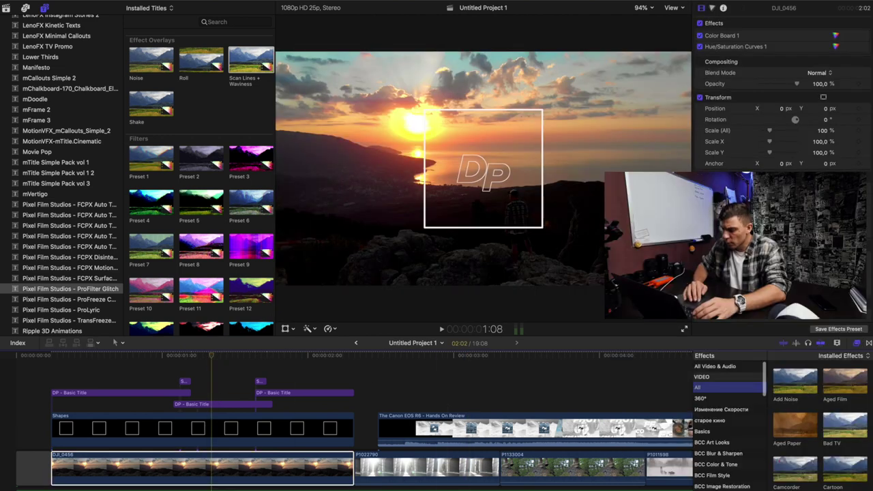
pyautogui.doubleClick(805, 384)
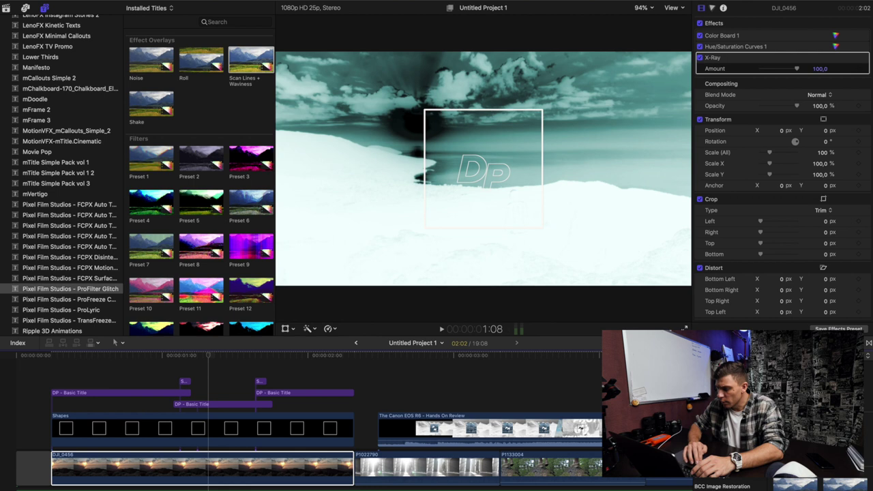
pyautogui.doubleClick(771, 410)
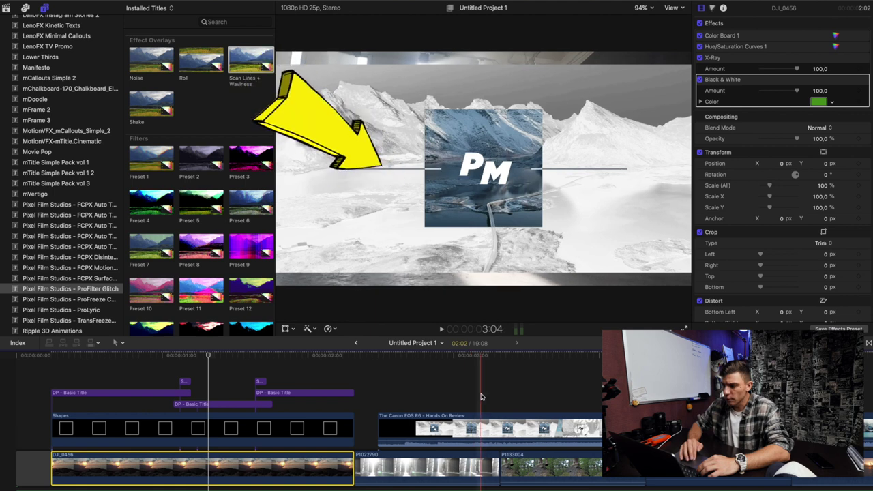
pyautogui.moveTo(213, 465); pyautogui.dragTo(220, 434)
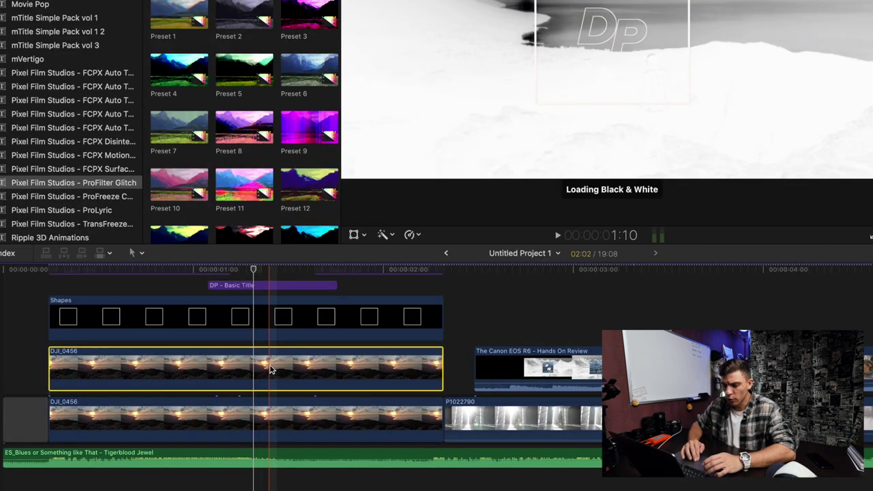
# - Apply Draw Mask to the upper DJI_0456 copy and start it at the square's corner
pyautogui.scroll(1, 270, 369)
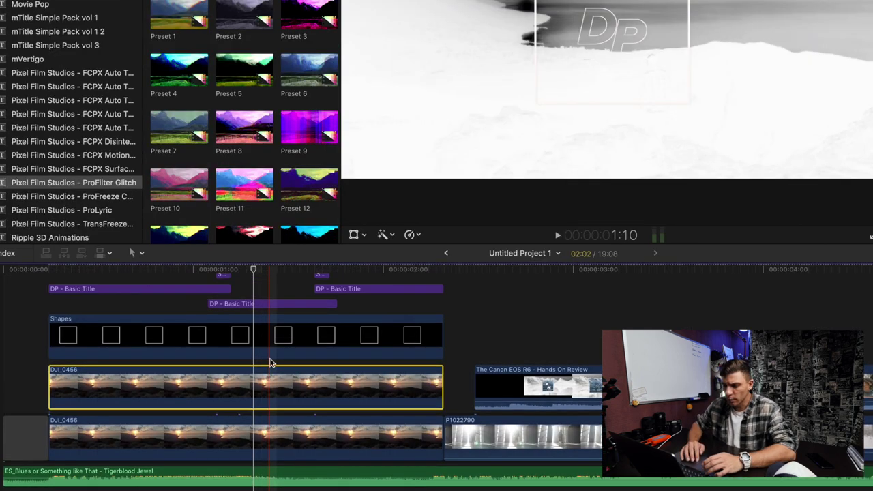
pyautogui.click(265, 293)
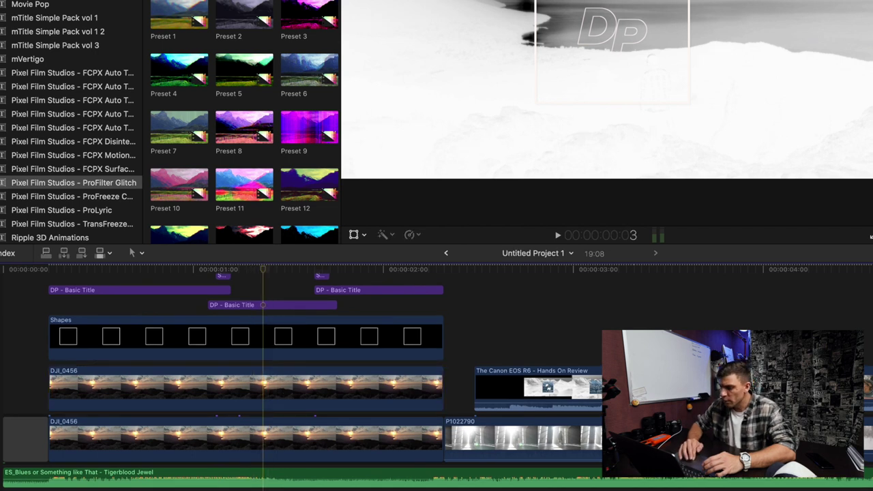
pyautogui.moveTo(389, 334); pyautogui.dragTo(256, 394)
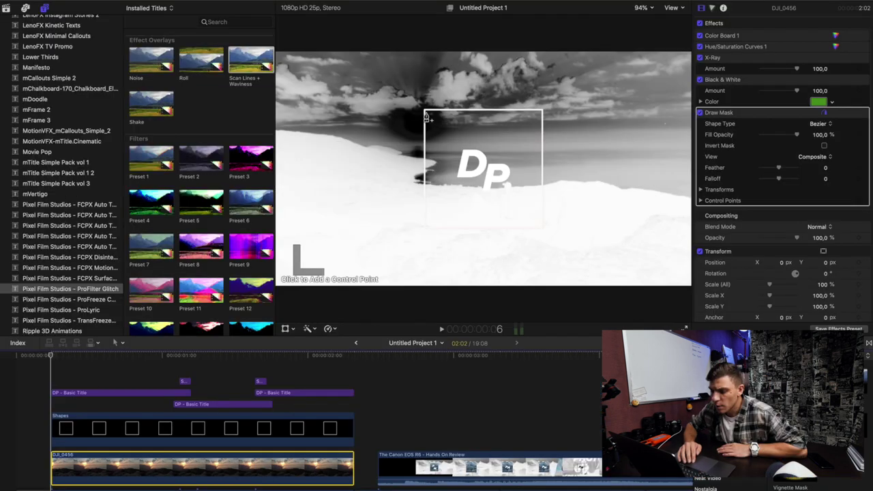
pyautogui.click(423, 110)
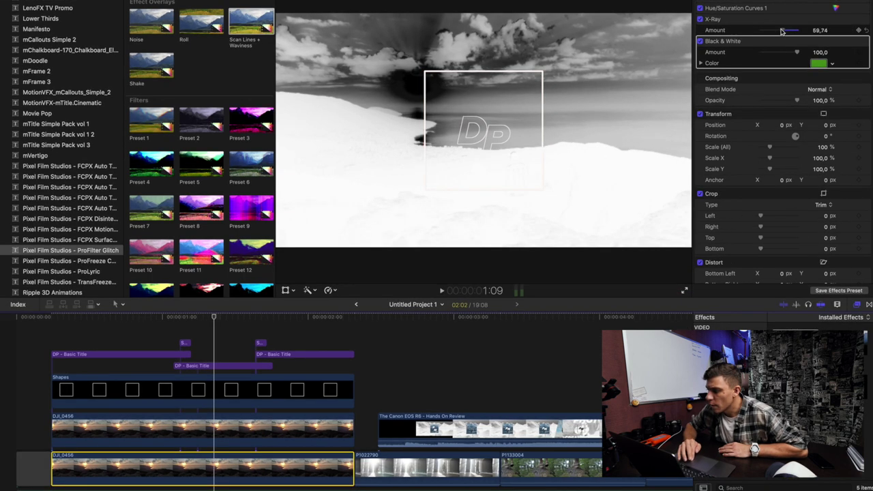
# - Turn off X-Ray and Black & White on the masked copy so the square shows colour
pyautogui.moveTo(782, 32); pyautogui.dragTo(783, 31)
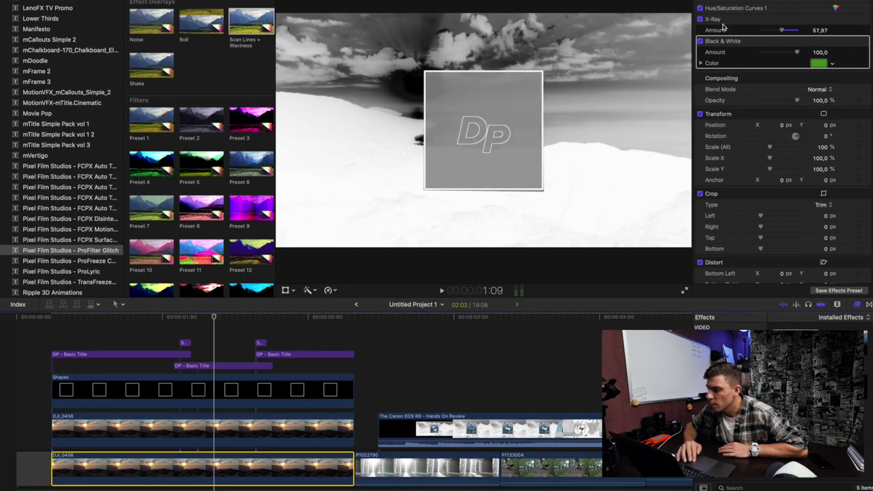
pyautogui.click(701, 20)
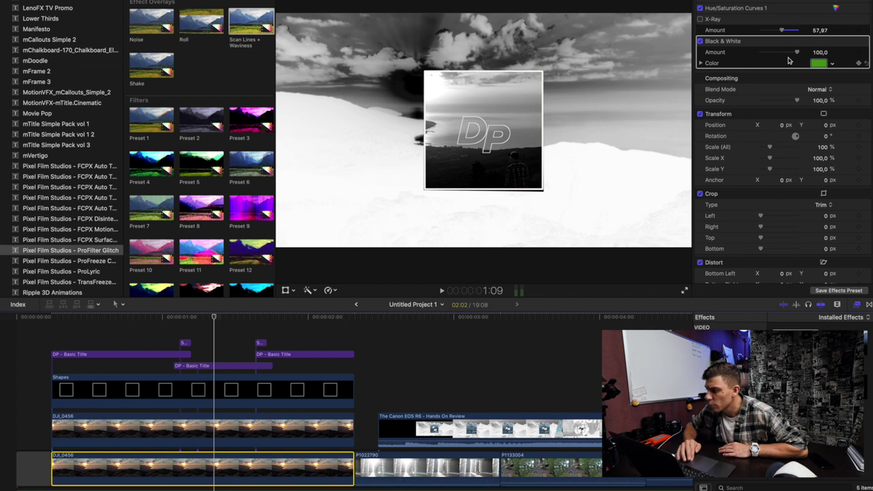
pyautogui.click(701, 61)
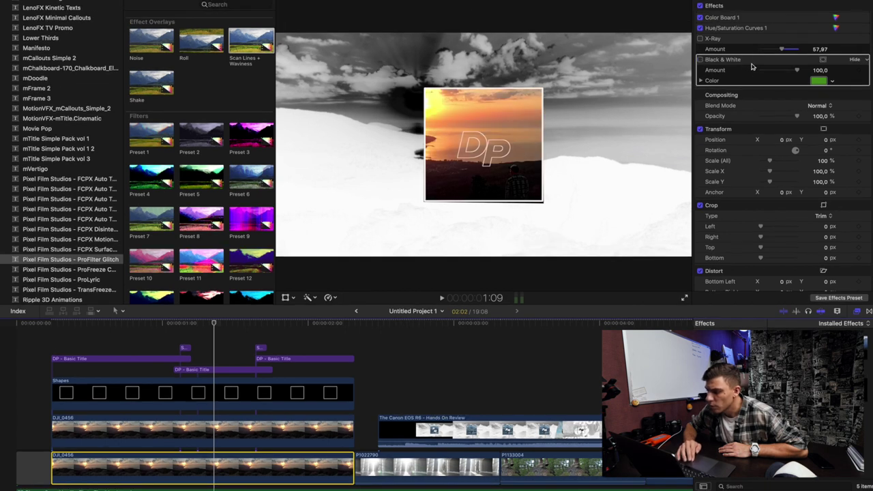
pyautogui.press('super+6')
pyautogui.click(783, 20)
pyautogui.press('ctrl+super+c')
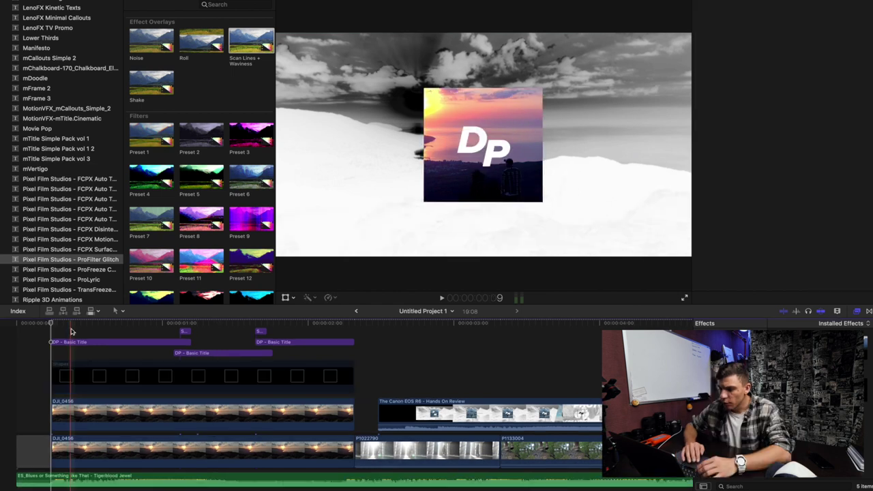
pyautogui.click(475, 131)
pyautogui.press('super+4')
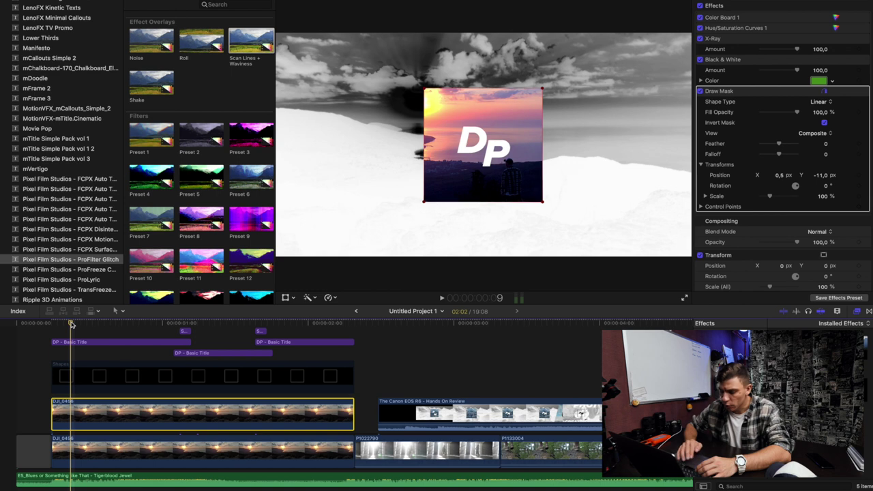
pyautogui.press('Up')
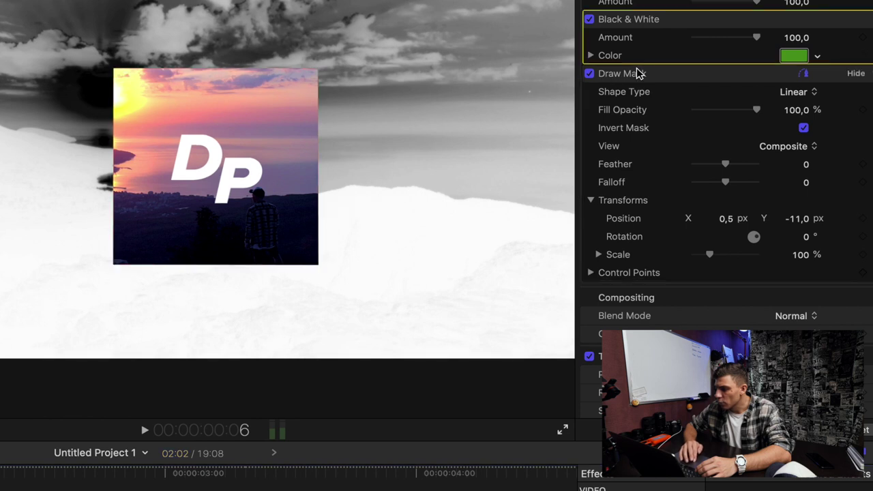
# - Keyframe the Draw Mask scale so the colour square grows from 100% to about 106%
pyautogui.click(598, 255)
pyautogui.scroll(-2, 598, 255)
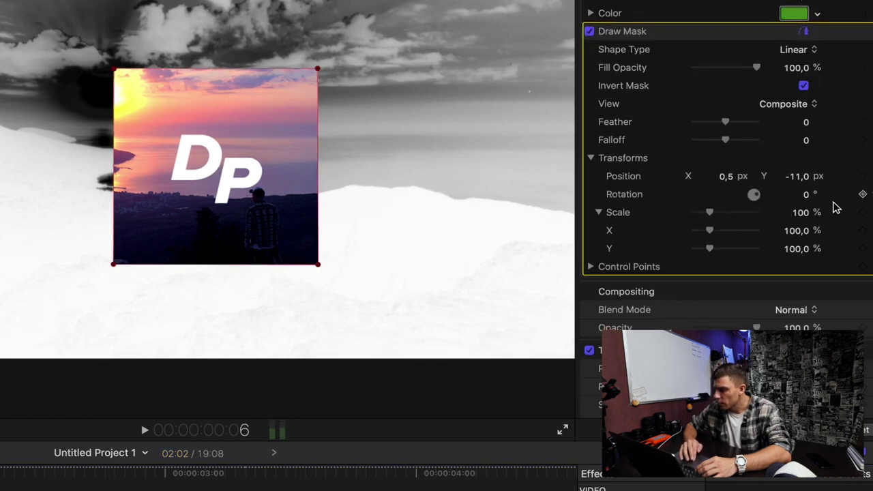
pyautogui.click(863, 215)
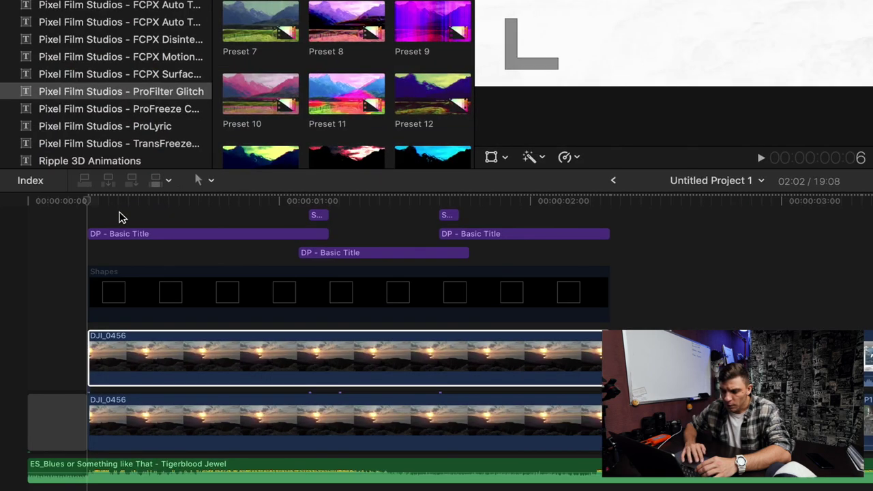
pyautogui.moveTo(89, 200); pyautogui.dragTo(271, 205)
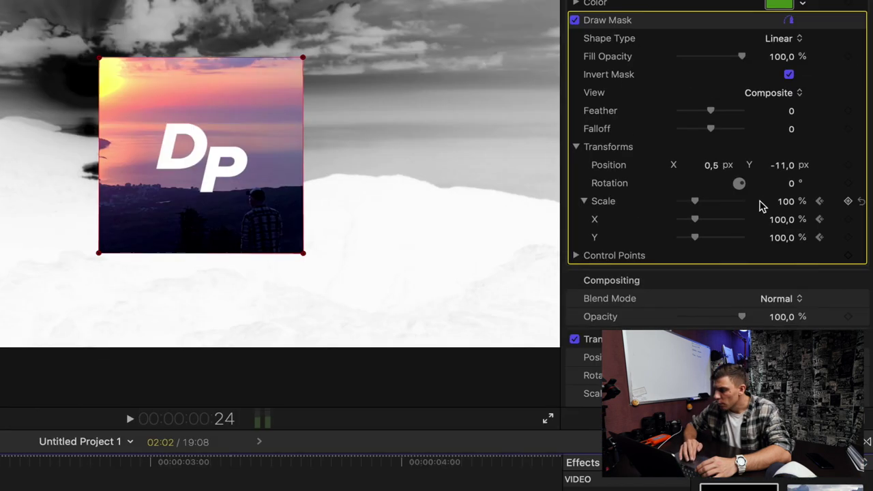
pyautogui.moveTo(786, 202); pyautogui.dragTo(794, 202)
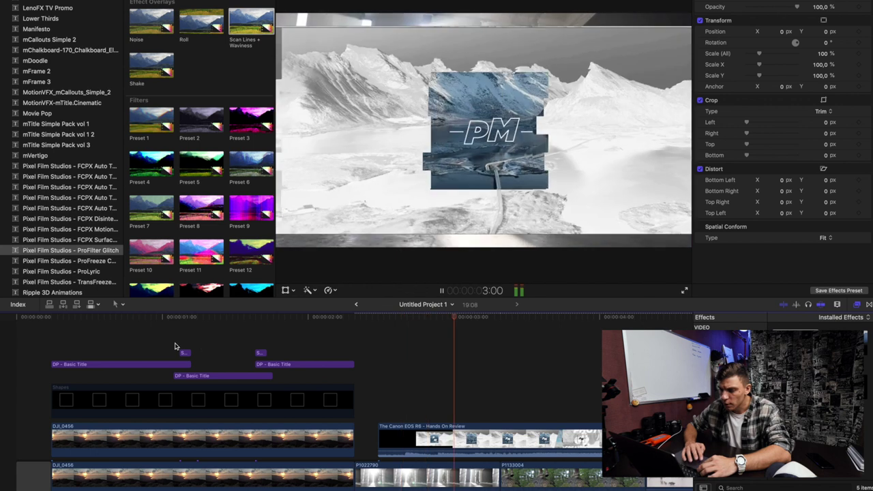
pyautogui.press('space')
pyautogui.click(270, 342)
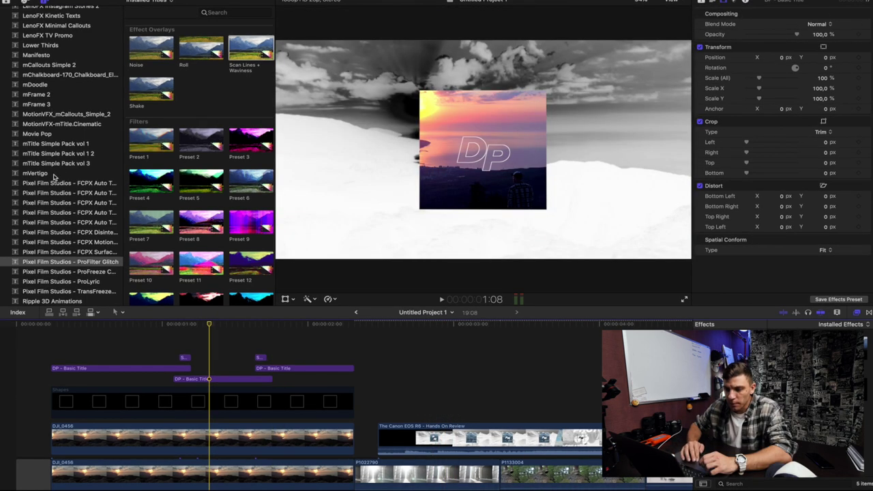
# - Add a Custom Adjustment Layer above the intro and trim it to the intro's length
pyautogui.scroll(5, 53, 177)
pyautogui.click(33, 76)
pyautogui.moveTo(151, 41)
pyautogui.mouseDown()
pyautogui.moveTo(219, 307)
pyautogui.moveTo(59, 343)
pyautogui.mouseUp()
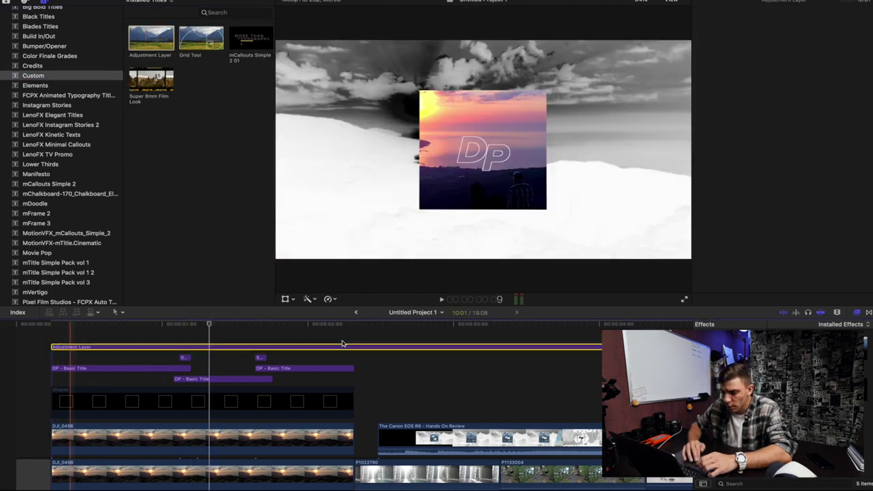
pyautogui.moveTo(355, 351); pyautogui.dragTo(354, 351)
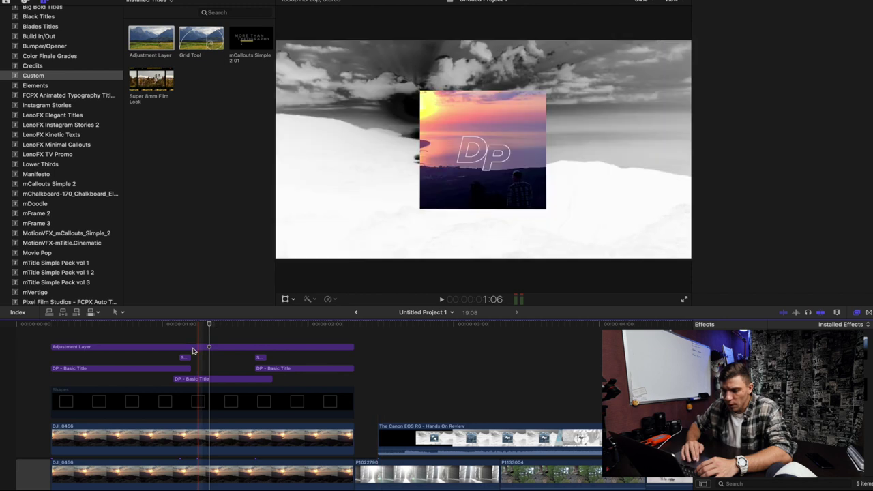
pyautogui.press('Home')
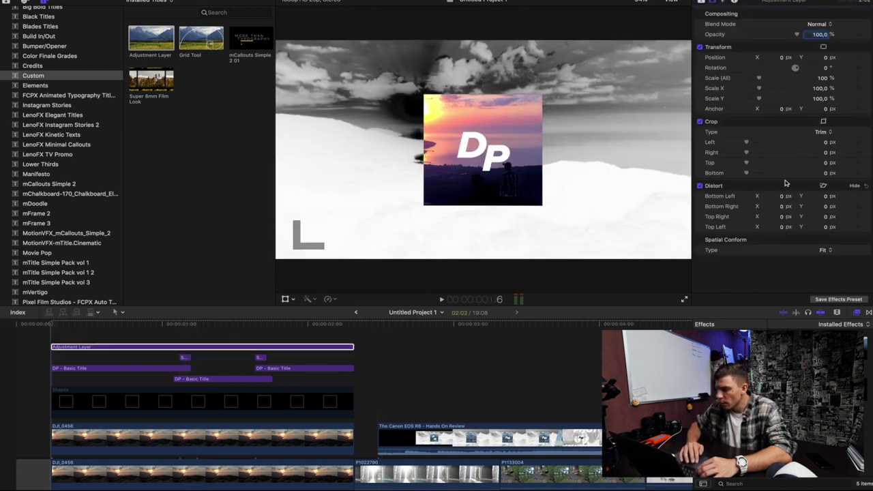
# - Set the adjustment layer's Crop Top and Bottom to 135 px and keyframe them
pyautogui.click(824, 162)
pyautogui.write('135')
pyautogui.press('Return')
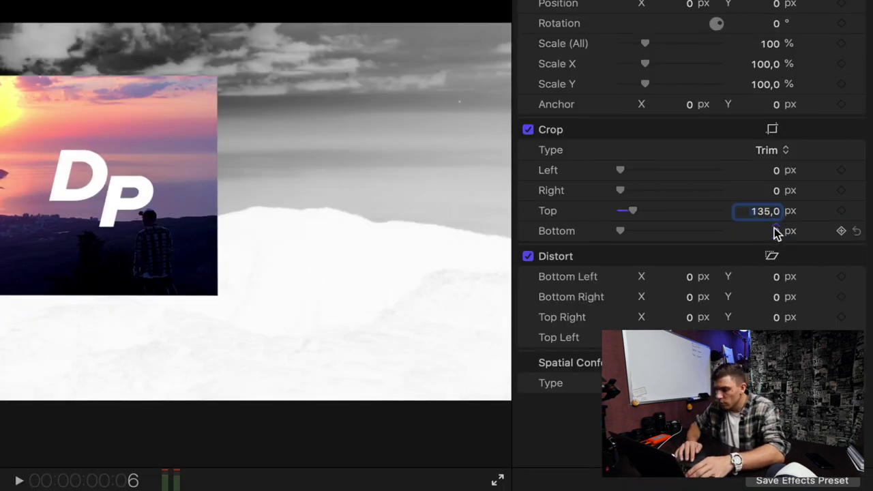
pyautogui.click(776, 231)
pyautogui.write('135')
pyautogui.press('Return')
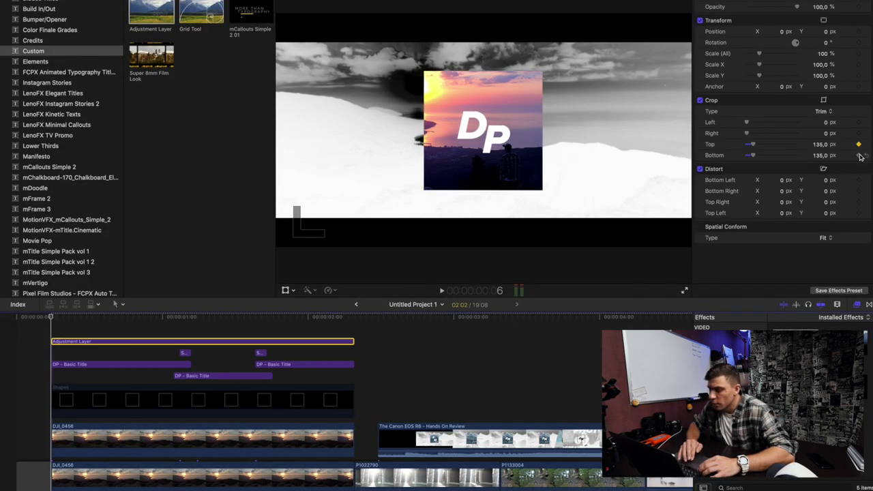
pyautogui.click(859, 156)
# - At 1:05, try a 0 px top crop, undo it, and preview the intro
pyautogui.click(173, 318)
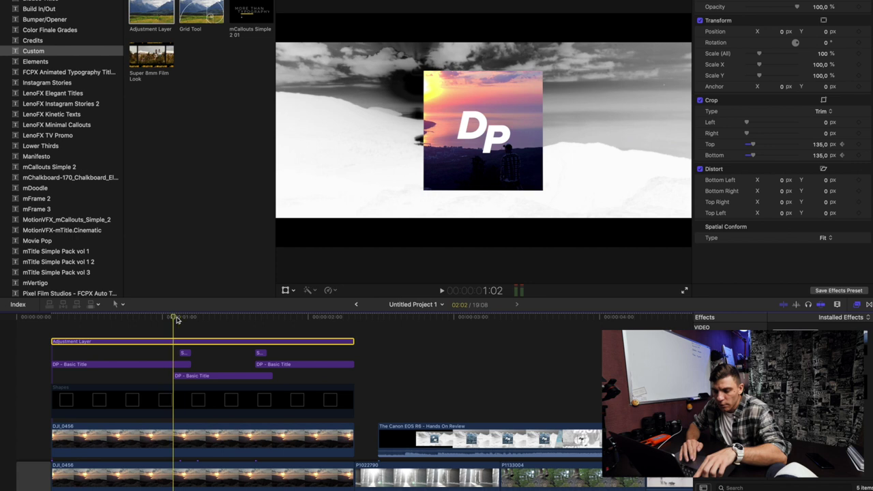
pyautogui.moveTo(176, 320); pyautogui.dragTo(192, 320)
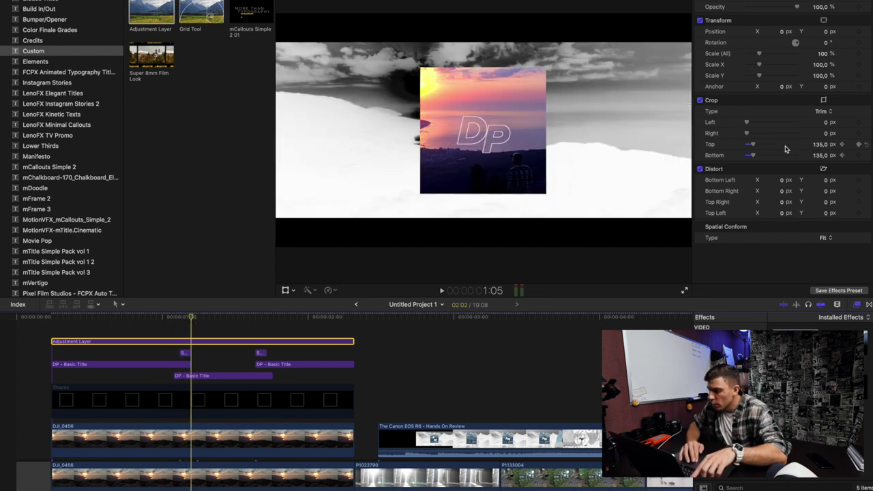
pyautogui.moveTo(753, 146); pyautogui.dragTo(725, 145)
pyautogui.press('super+z')
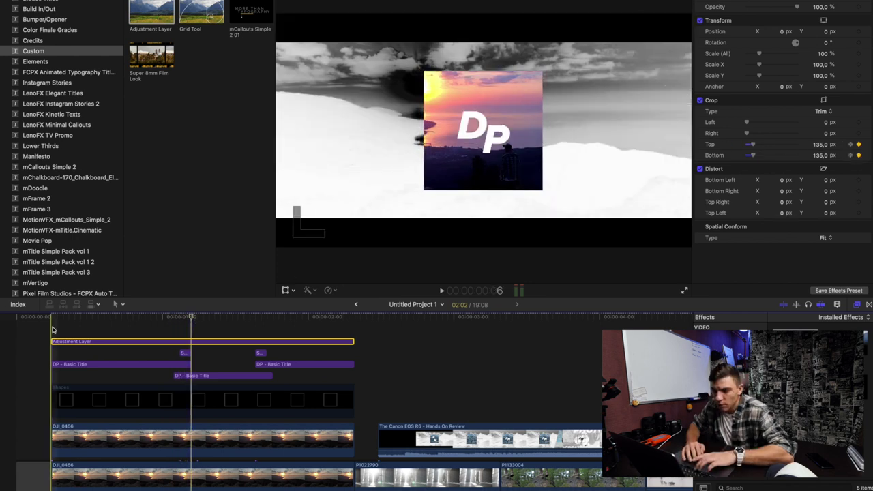
pyautogui.moveTo(52, 330); pyautogui.dragTo(53, 393)
pyautogui.press('space')
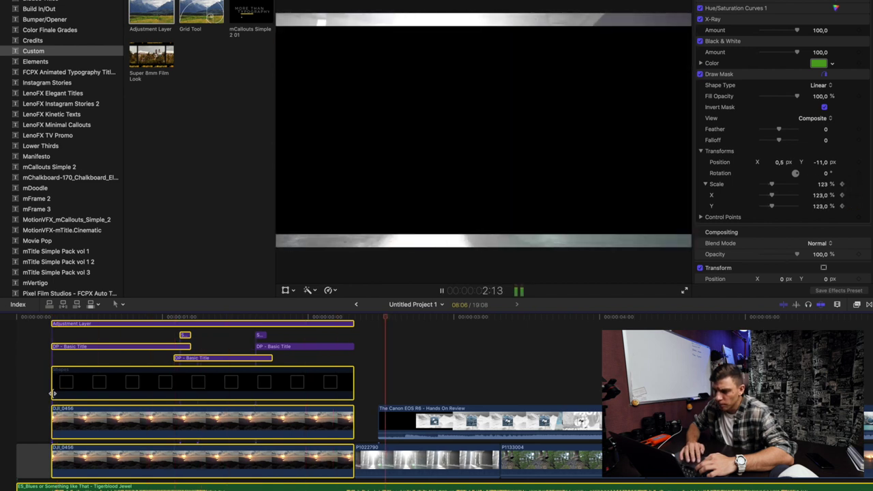
# - Stop playback and bring up the Generators category to add a Custom generator above DJI_0456
pyautogui.press('space')
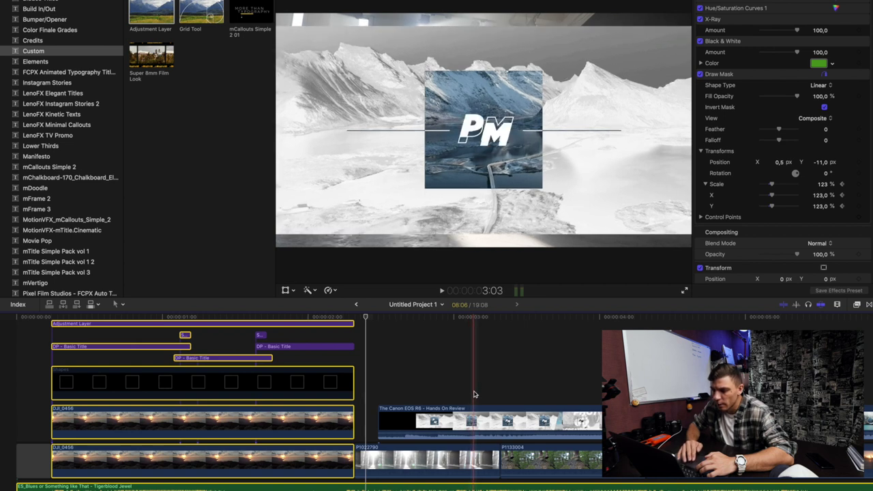
pyautogui.click(475, 418)
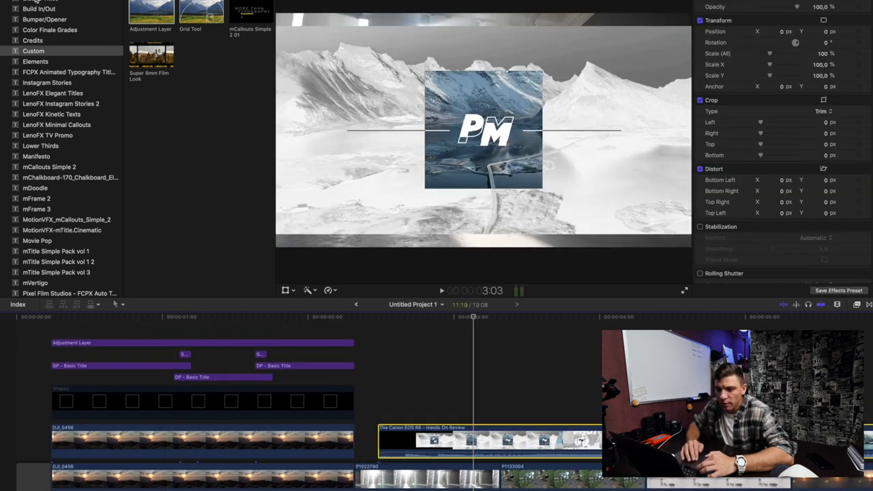
pyautogui.scroll(-5, 41, 68)
pyautogui.click(34, 91)
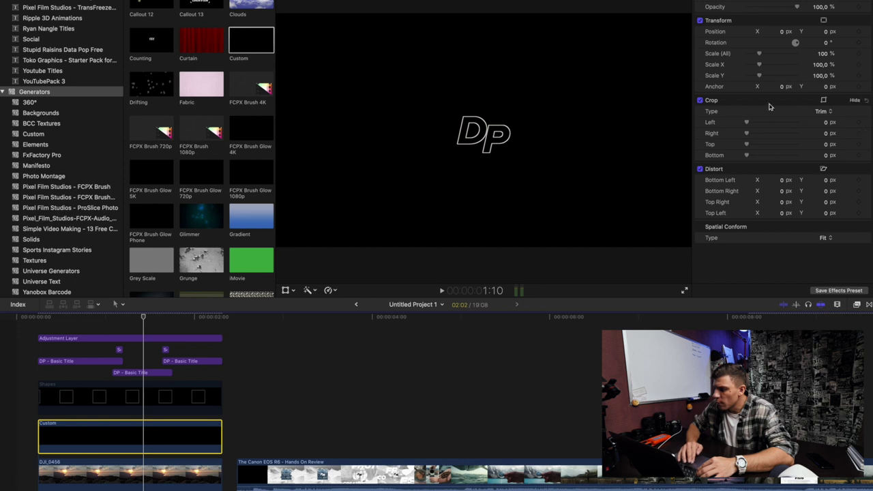
# - Crop the Custom generator into a thin line, keyframing Left and Right crop so it grows outward
pyautogui.moveTo(749, 134); pyautogui.dragTo(774, 153)
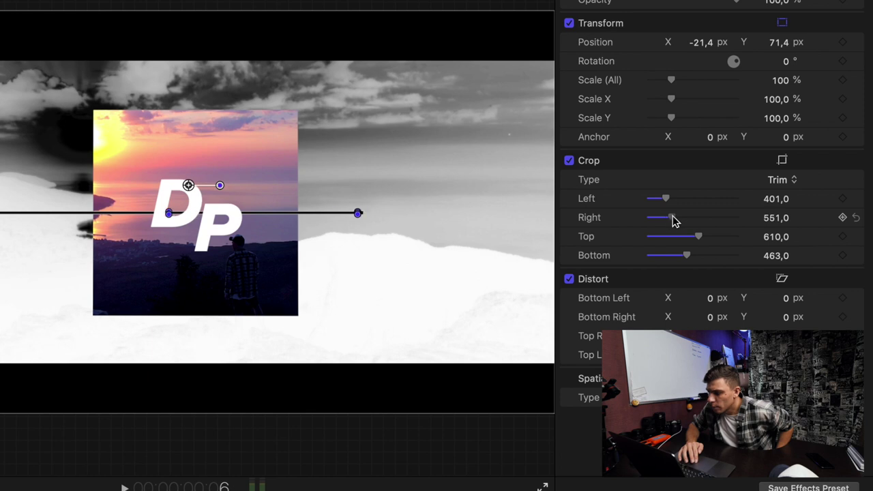
pyautogui.moveTo(672, 218)
pyautogui.mouseDown()
pyautogui.moveTo(682, 221)
pyautogui.moveTo(682, 205)
pyautogui.mouseUp()
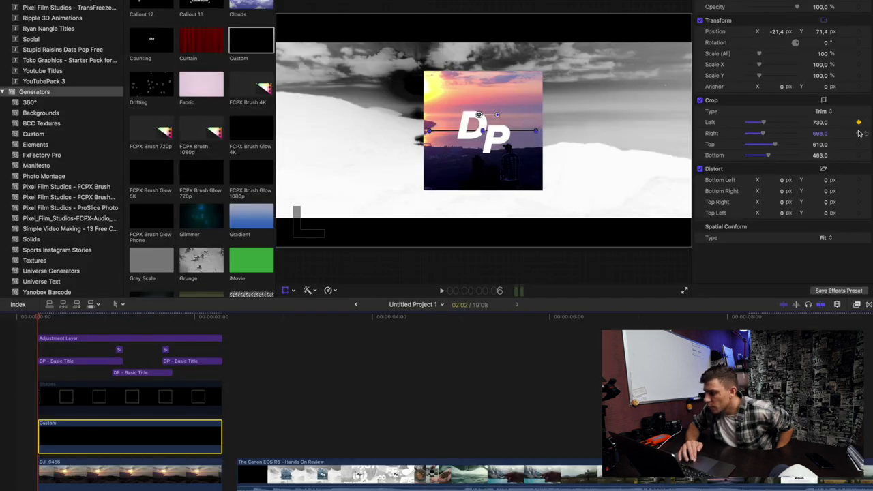
pyautogui.click(173, 318)
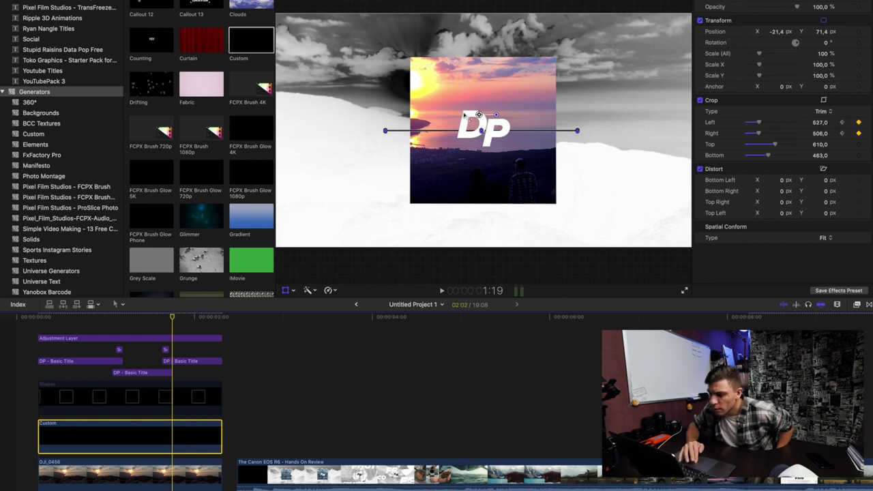
pyautogui.click(37, 329)
# - Duplicate the Custom line clip into a second lane and preview the intro
pyautogui.click(133, 437)
pyautogui.moveTo(133, 437); pyautogui.dragTo(133, 399)
pyautogui.press('space')
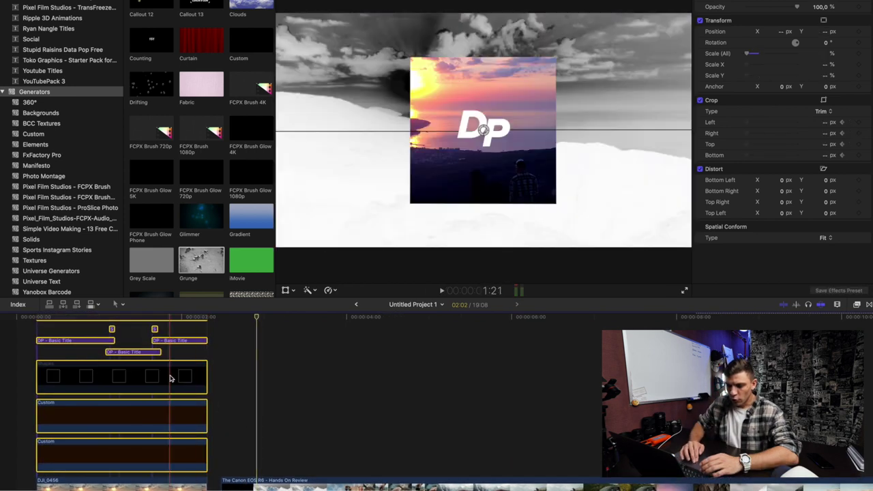
pyautogui.click(126, 334)
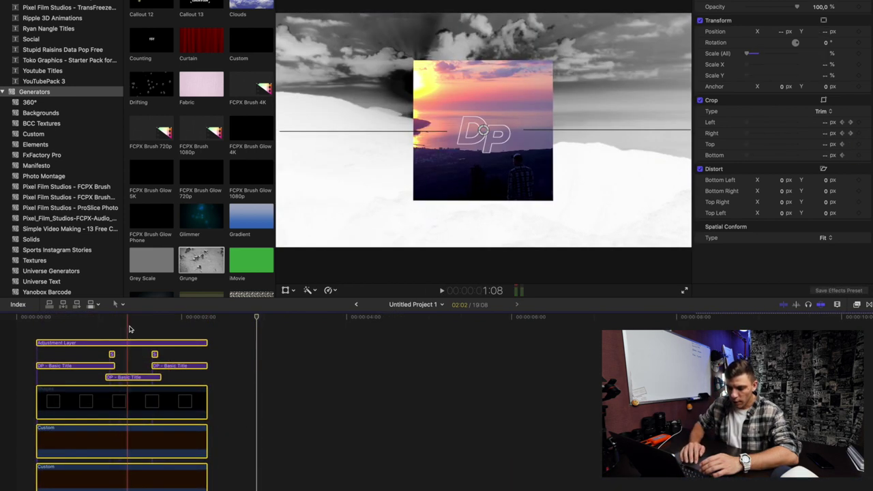
pyautogui.click(131, 329)
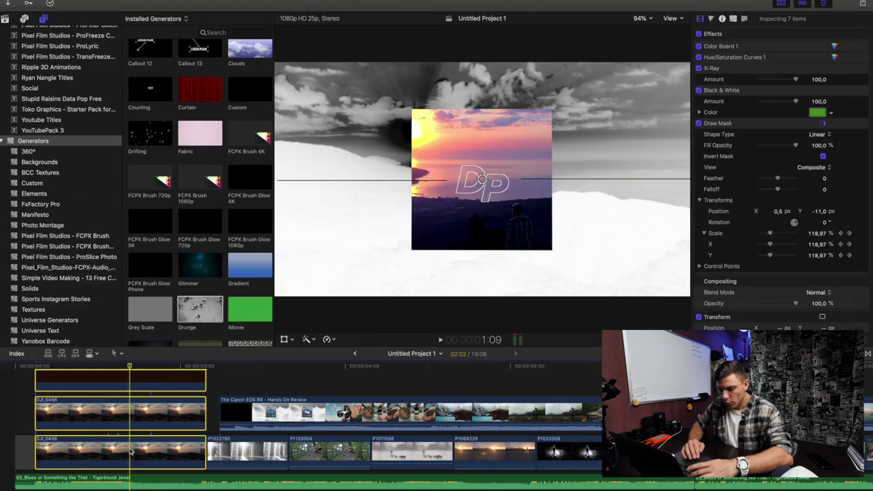
# - Combine the selected intro clips into a compound clip named 'sfdv'
pyautogui.hotkey('alt', 'g')
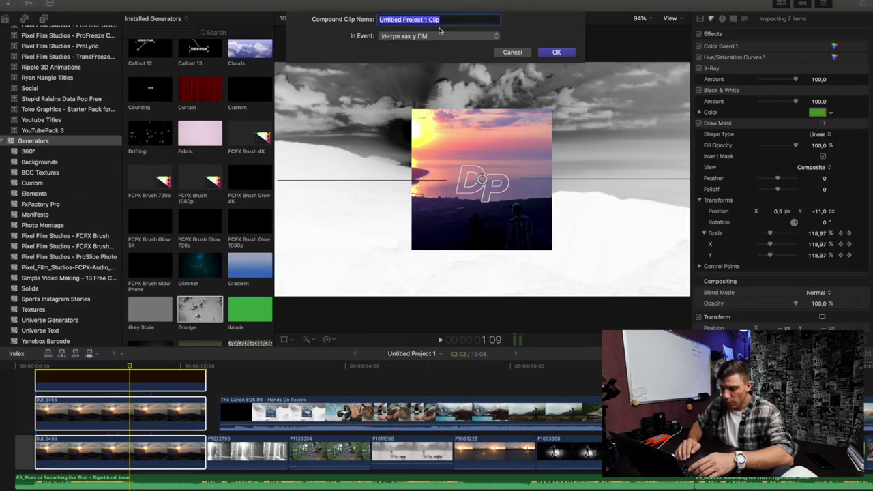
pyautogui.write('titls int')
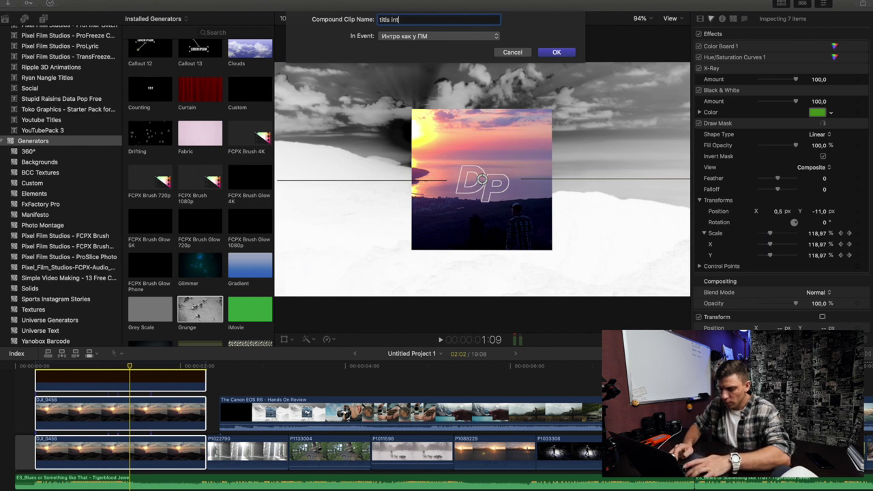
pyautogui.press('Return')
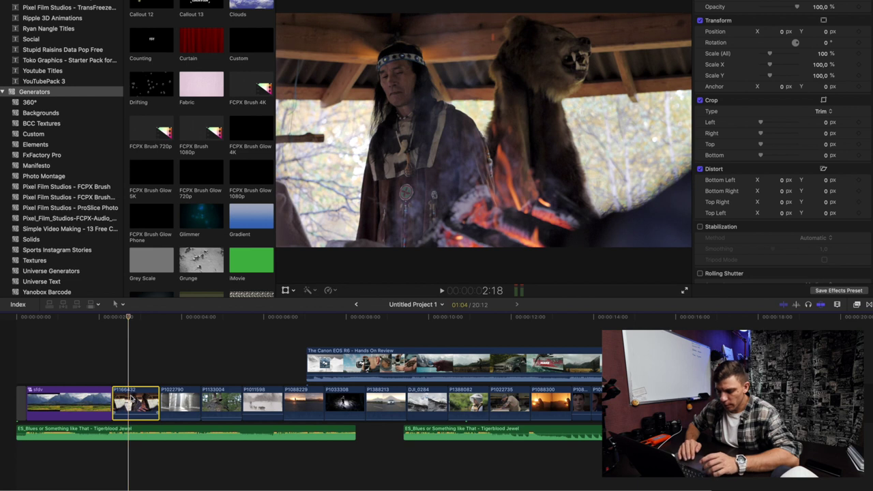
# - Lift P1166432 out of the storyline as a connected clip and select it
pyautogui.press('alt+super+Up')
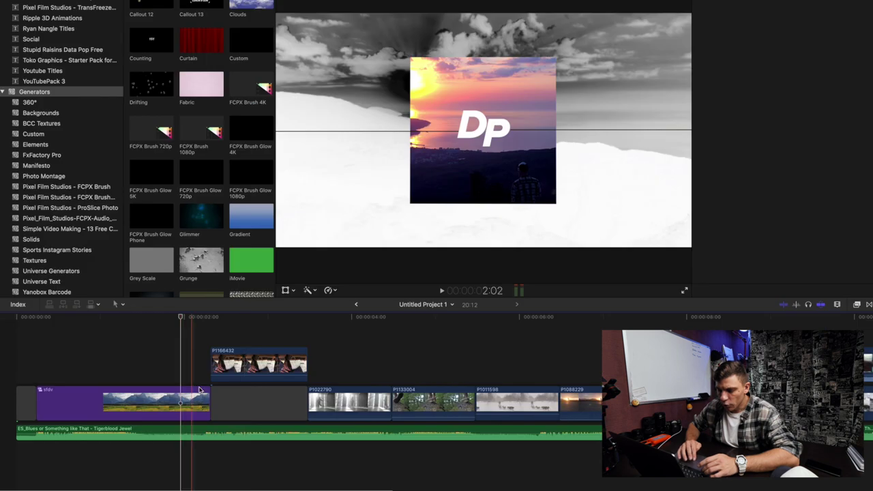
pyautogui.click(201, 391)
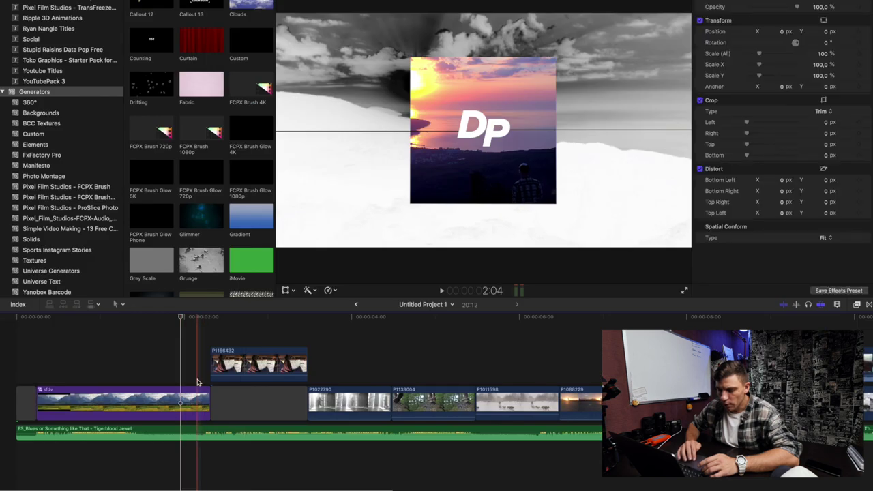
pyautogui.press('super+equal')
pyautogui.press('super+minus')
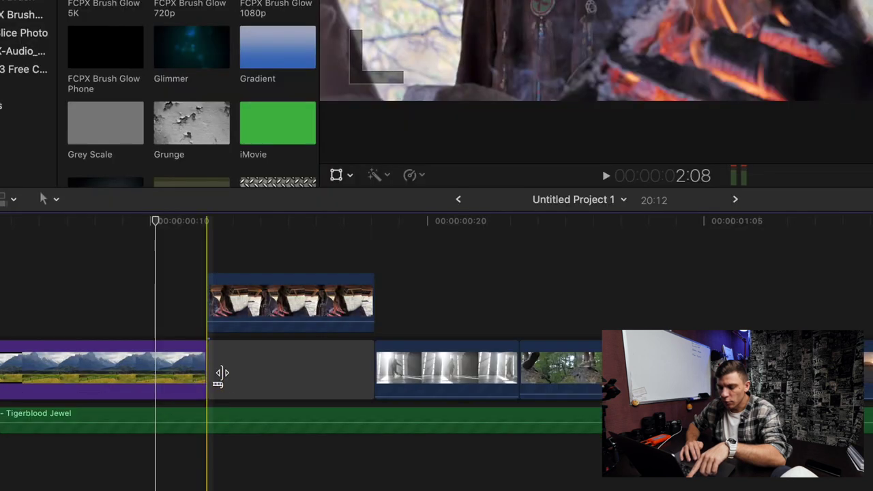
# - Lengthen the bottom DJI clip inside the compound clip
pyautogui.moveTo(209, 405); pyautogui.dragTo(233, 407)
pyautogui.moveTo(246, 376); pyautogui.dragTo(209, 370)
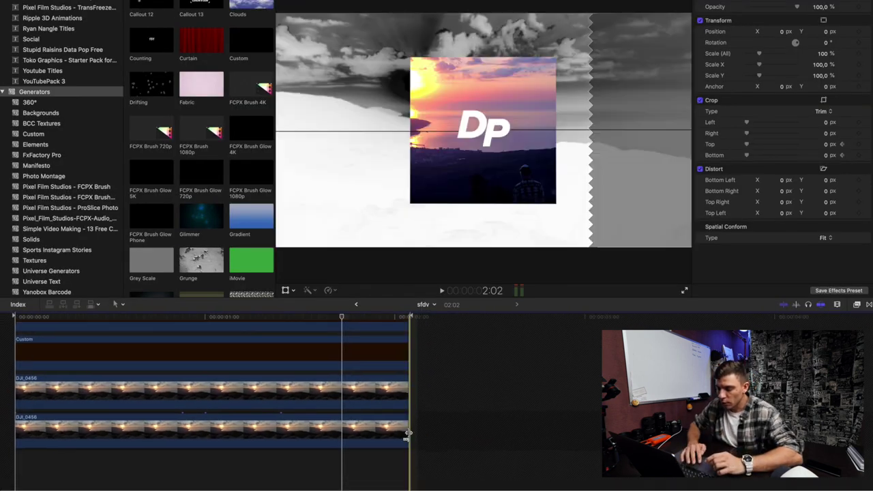
pyautogui.moveTo(410, 431)
pyautogui.mouseDown()
pyautogui.moveTo(441, 431)
pyautogui.moveTo(445, 388)
pyautogui.mouseUp()
# - Go back to the main Untitled Project 1 timeline and select the sfdv compound clip
pyautogui.click(355, 304)
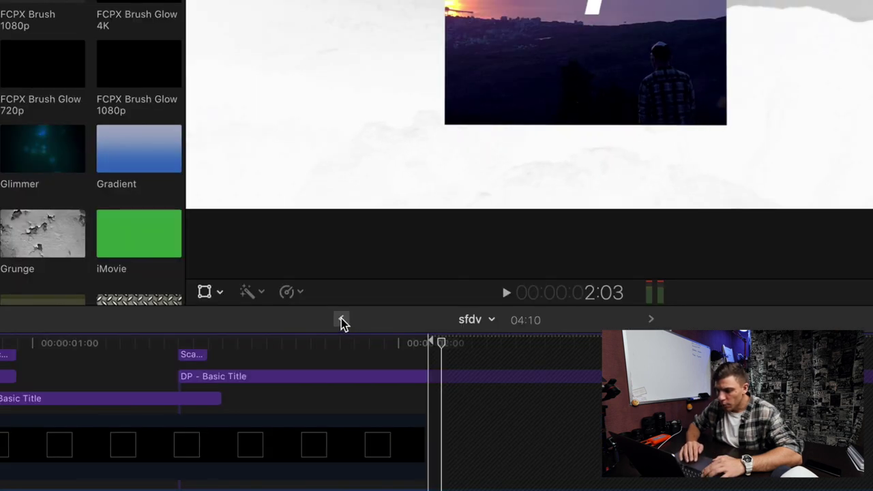
pyautogui.click(342, 321)
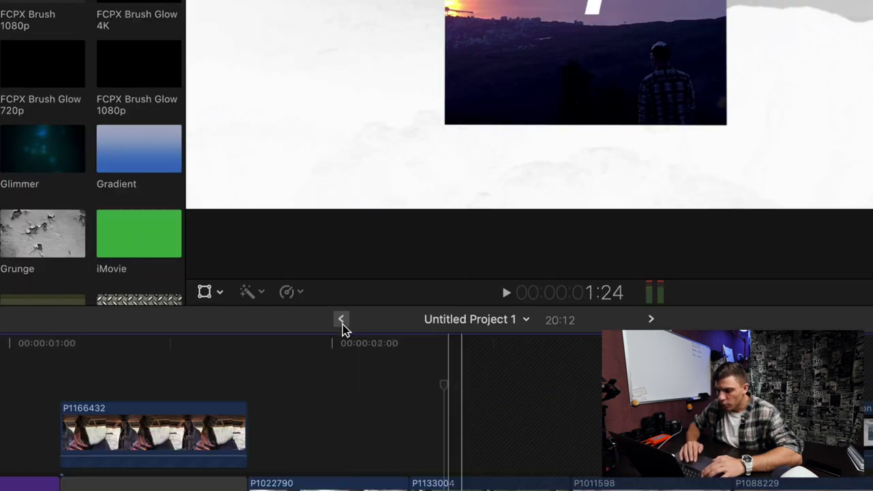
pyautogui.click(199, 401)
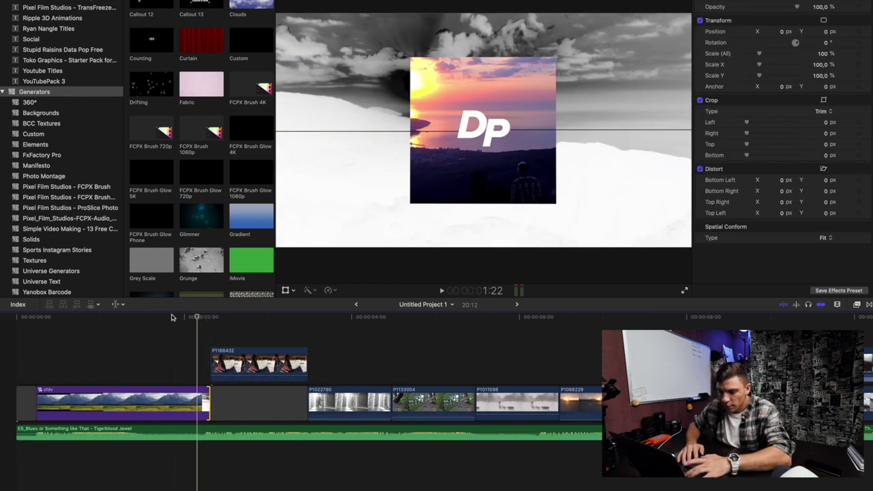
# - Extend the sfdv clip's end by +4:00 with the Trim tool
pyautogui.click(123, 305)
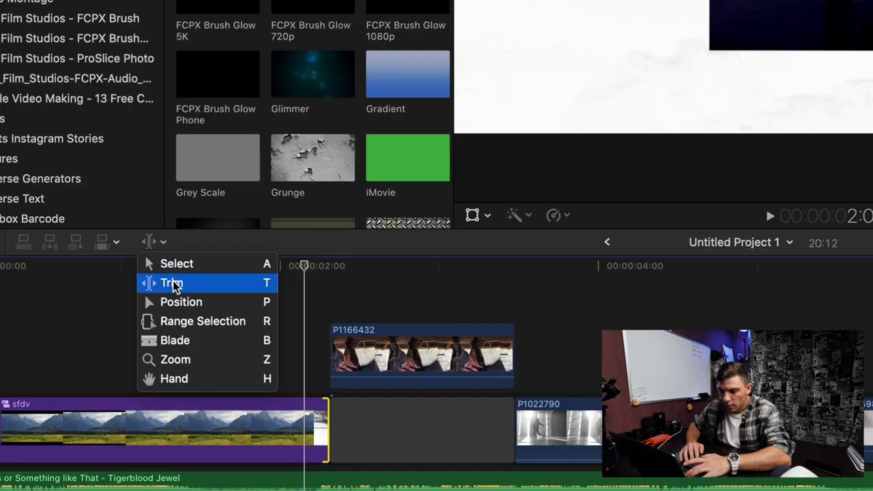
pyautogui.click(174, 285)
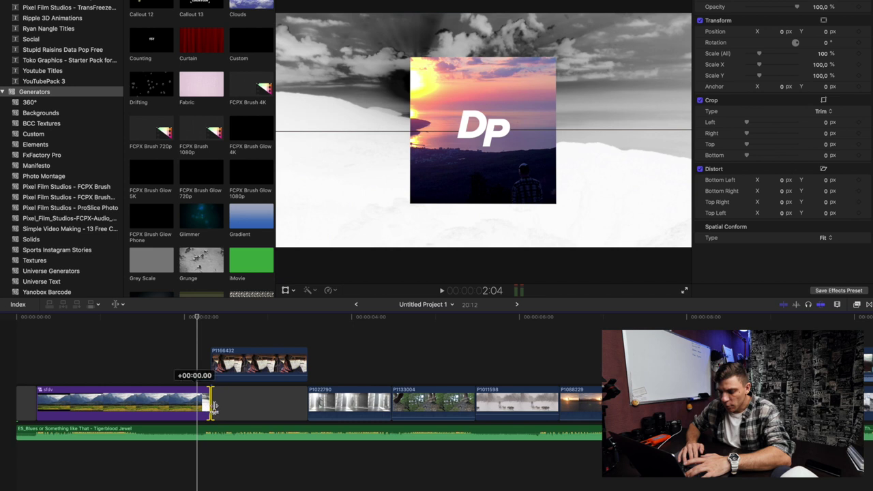
pyautogui.moveTo(213, 407); pyautogui.dragTo(294, 408)
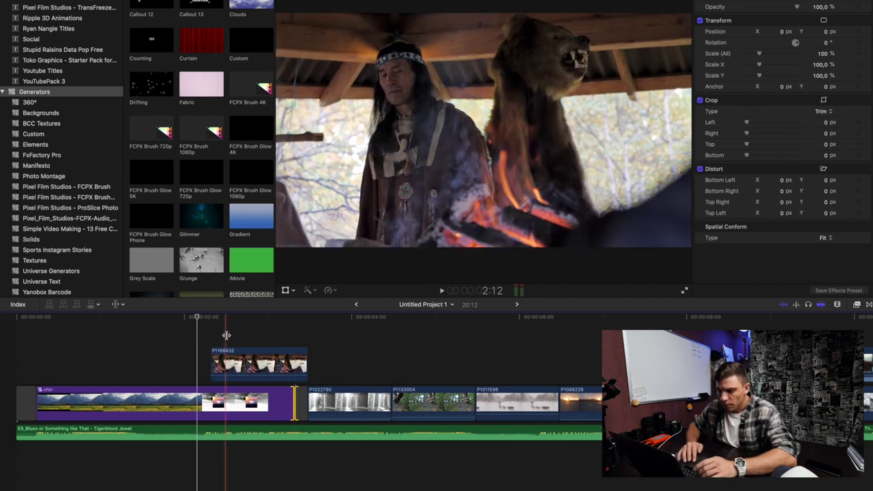
pyautogui.click(225, 338)
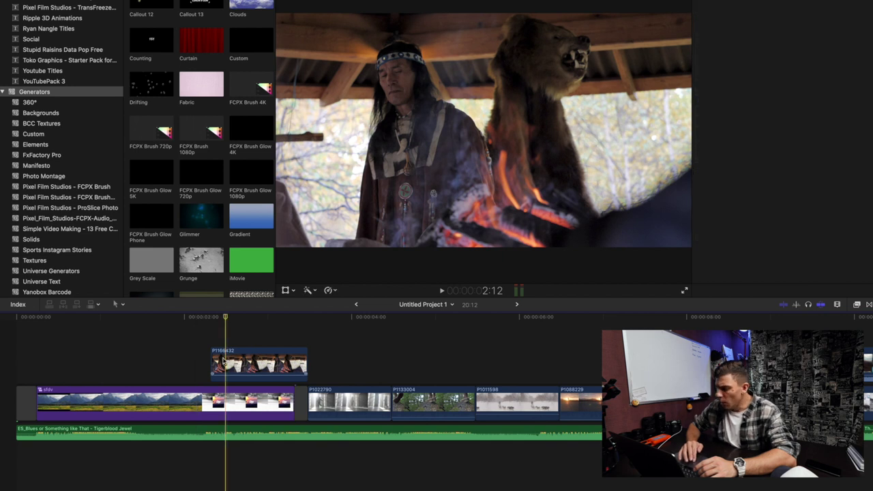
pyautogui.click(223, 362)
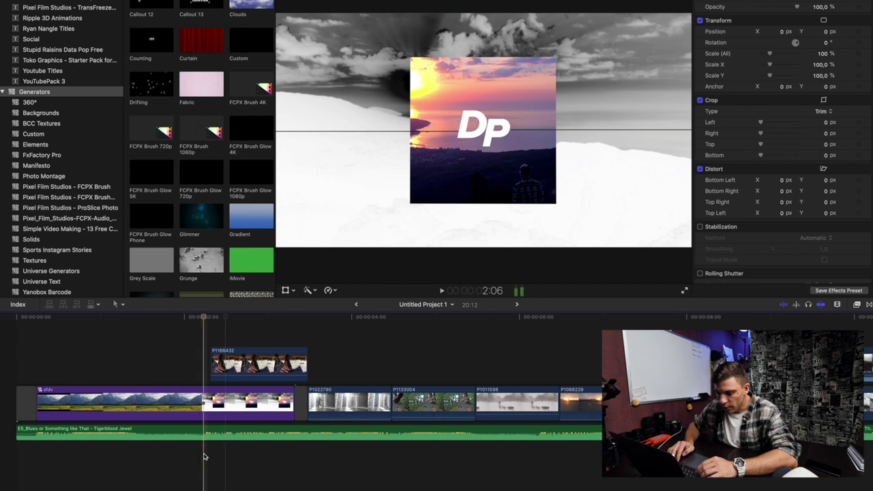
# - Select the connected P1166432 campfire clip above sfdv
pyautogui.scroll(2, 208, 450)
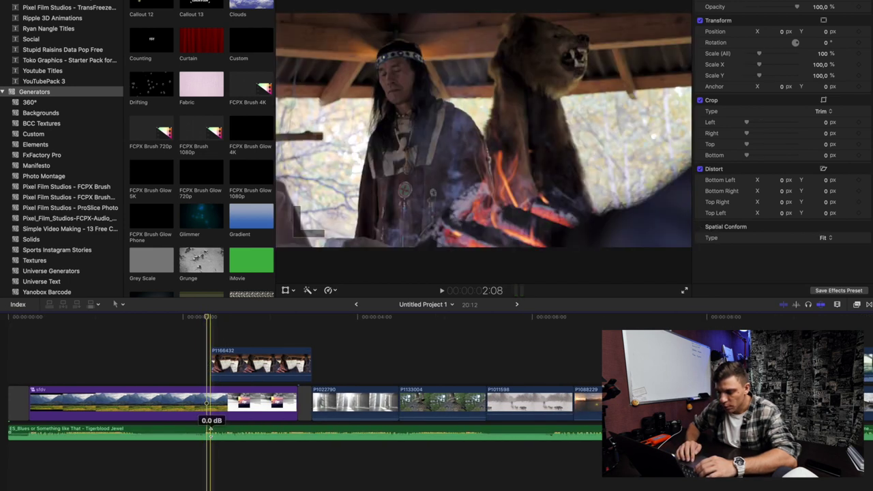
pyautogui.click(208, 433)
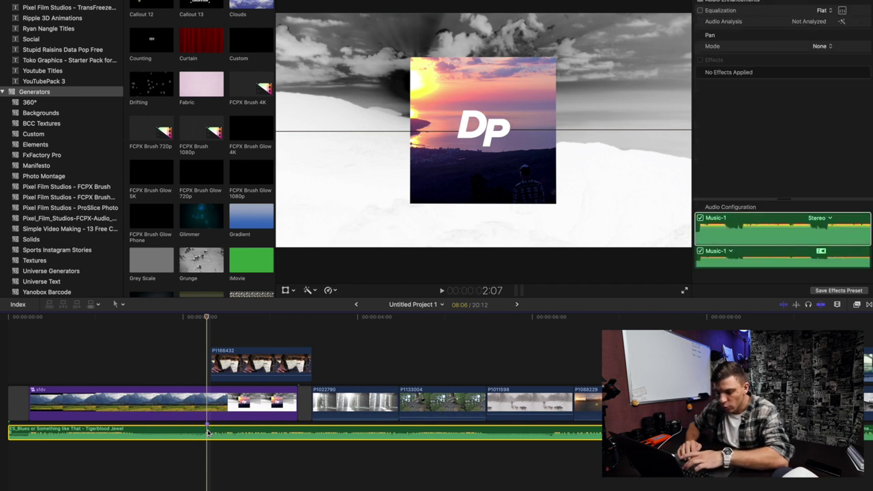
pyautogui.click(213, 365)
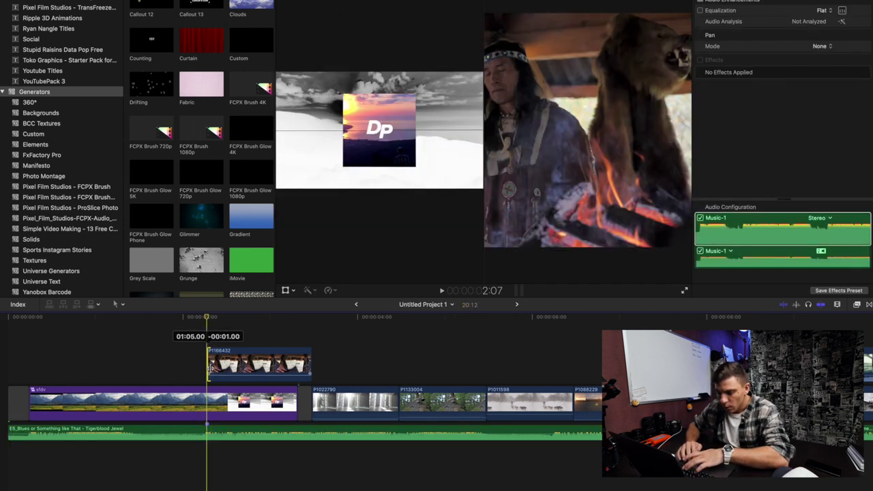
# - Scale P1166432 to 124% and start a Draw Mask by placing its first two points
pyautogui.click(215, 356)
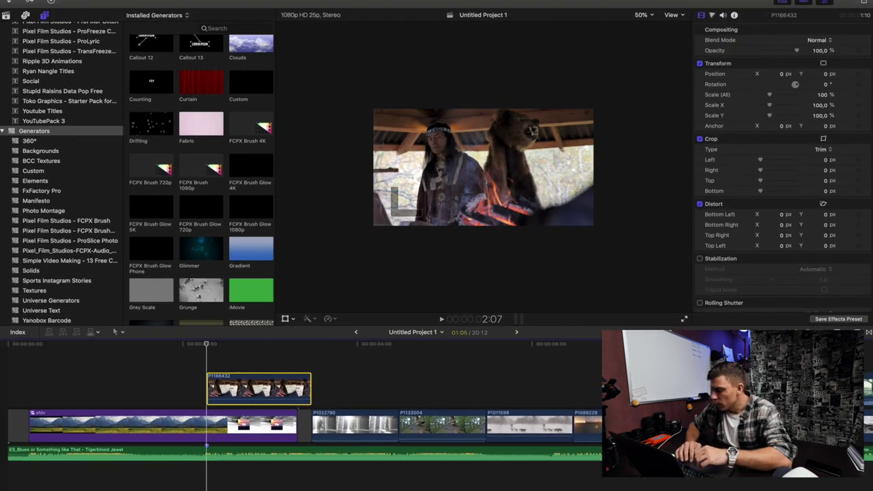
pyautogui.press('Left')
pyautogui.press('Left')
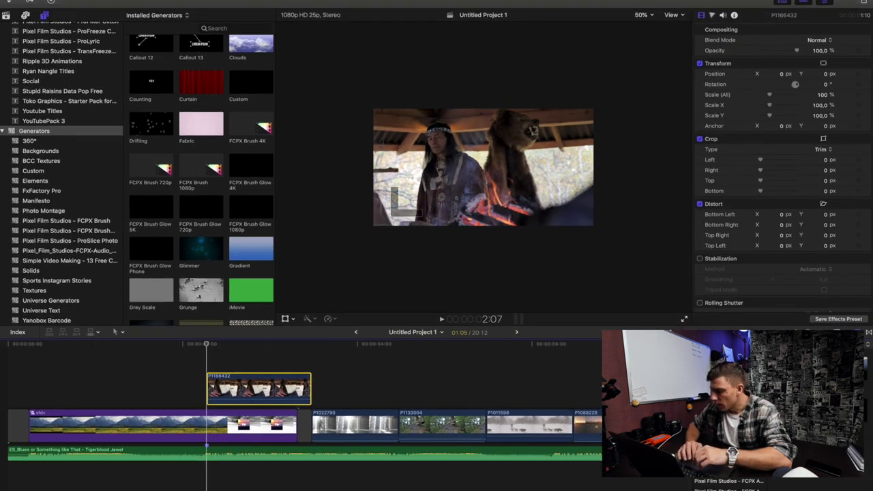
pyautogui.click(260, 389)
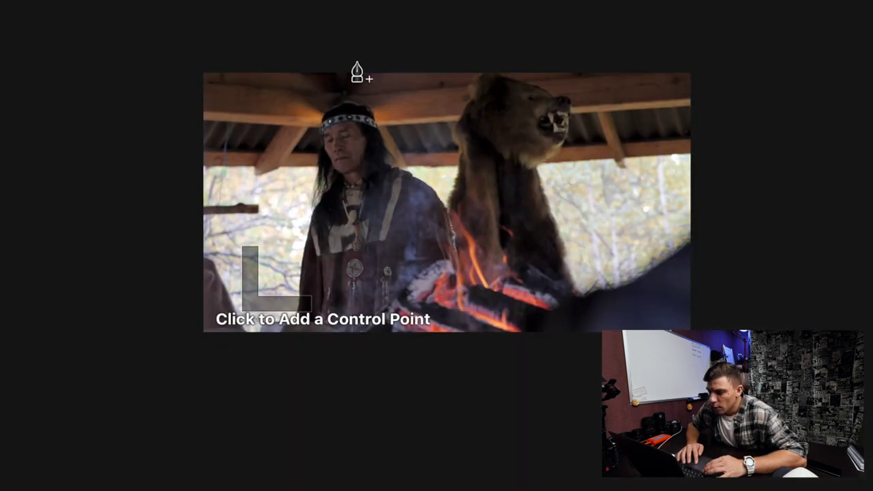
pyautogui.click(349, 62)
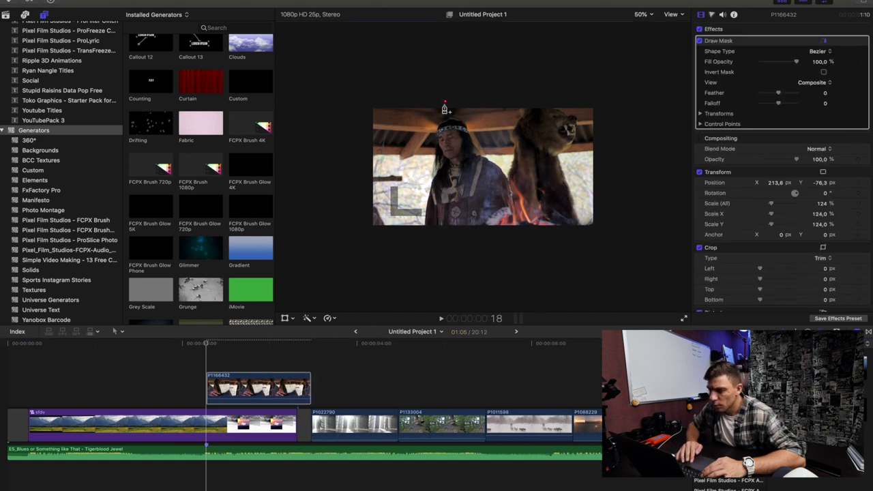
pyautogui.click(360, 243)
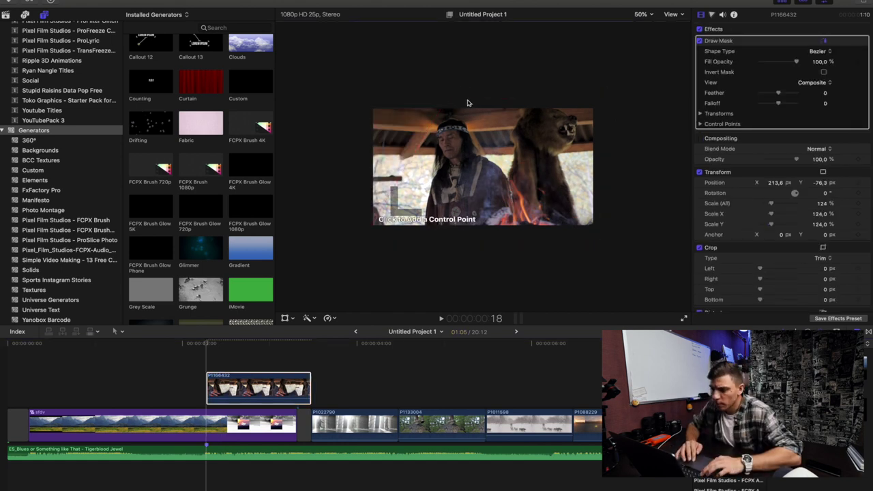
# - Close the four-point diagonal mask and keyframe the bonfire clip sliding from off-screen right to centre
pyautogui.click(611, 104)
pyautogui.click(498, 101)
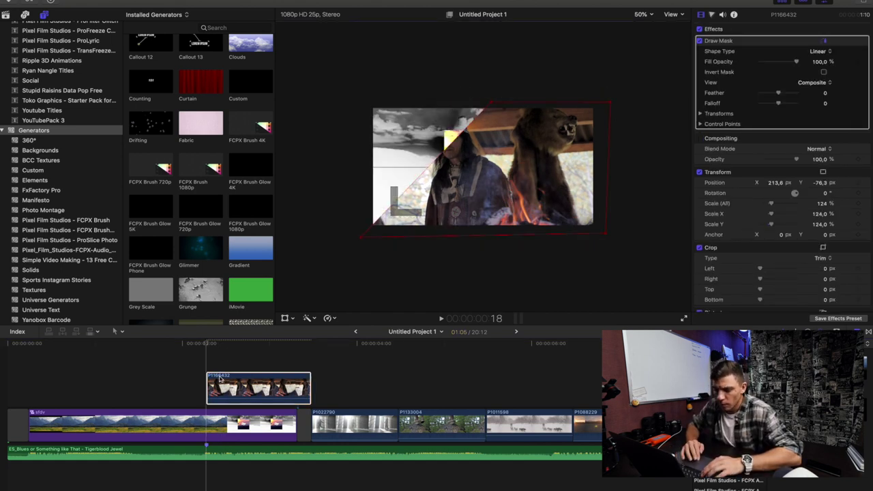
pyautogui.click(287, 292)
pyautogui.moveTo(478, 110); pyautogui.dragTo(689, 114)
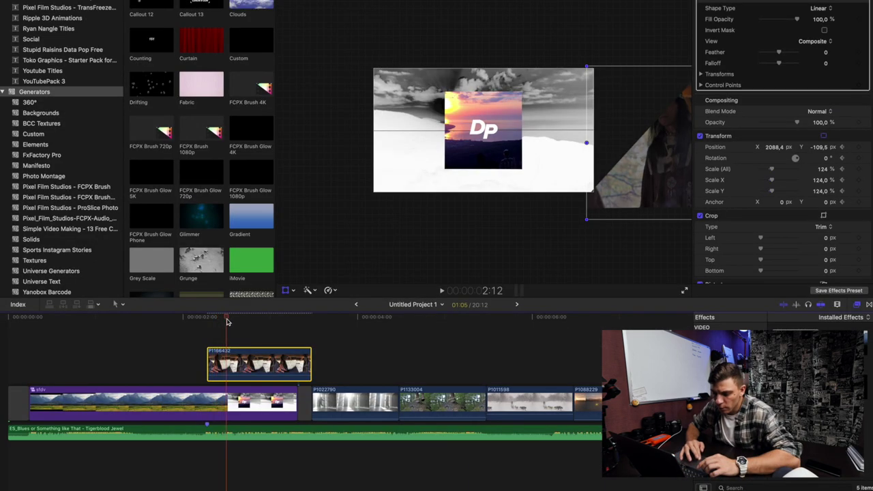
pyautogui.moveTo(628, 128)
pyautogui.mouseDown()
pyautogui.moveTo(451, 123)
pyautogui.moveTo(460, 133)
pyautogui.mouseUp()
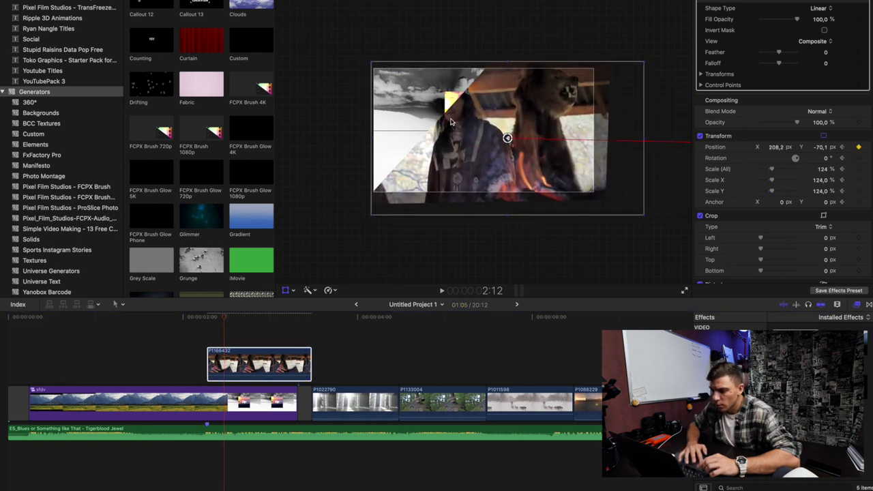
pyautogui.click(476, 134)
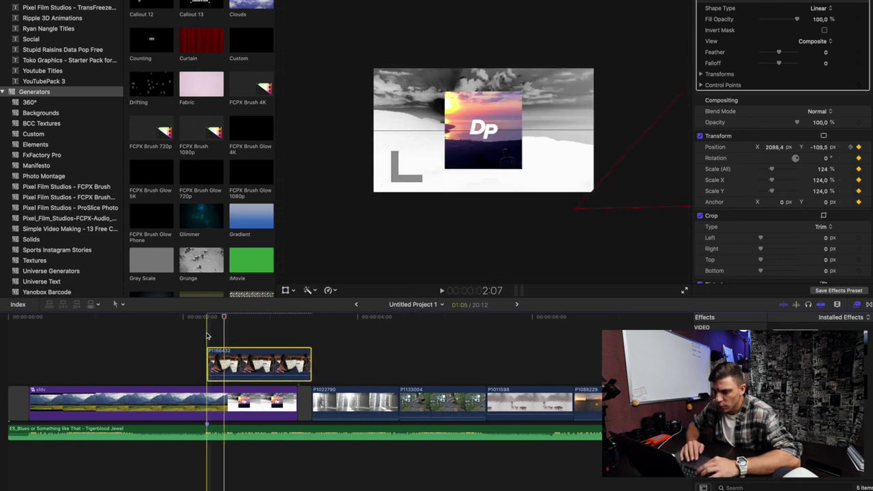
pyautogui.press('space')
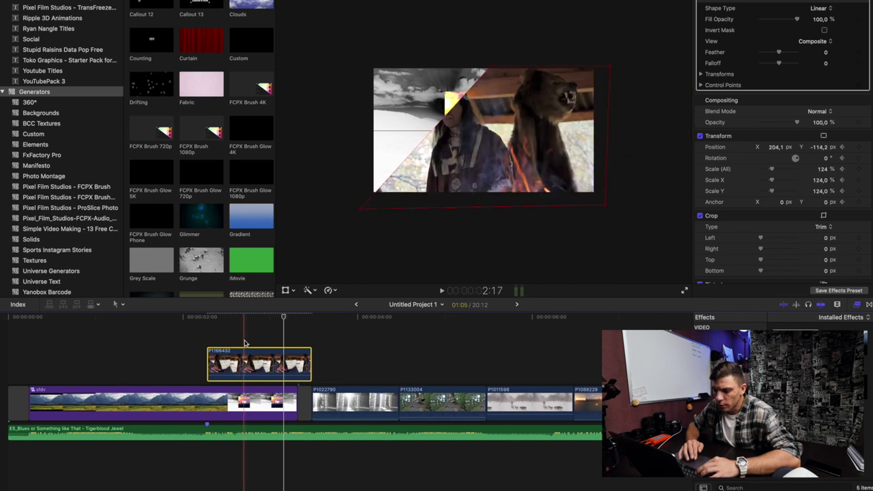
pyautogui.click(245, 343)
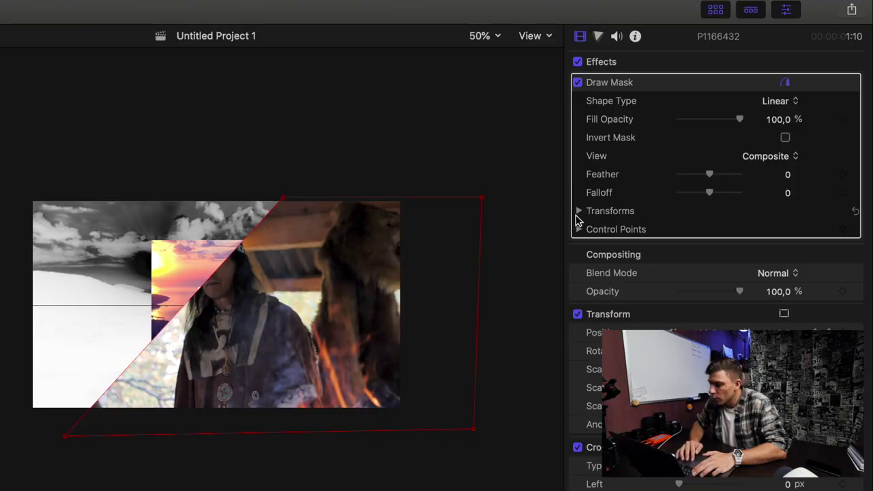
# - Keyframe mask Point 1 moving left at the slide's end, and shift the Canon EOS R6 clip 2 seconds earlier
pyautogui.click(579, 212)
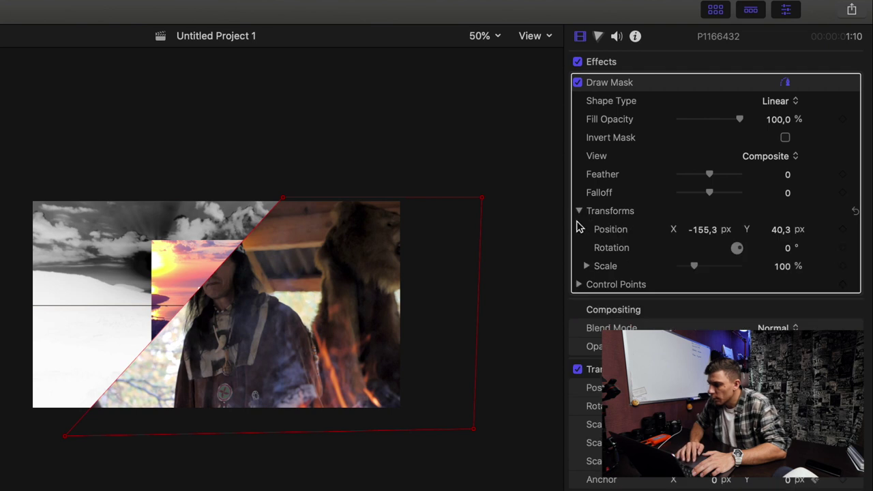
pyautogui.click(578, 285)
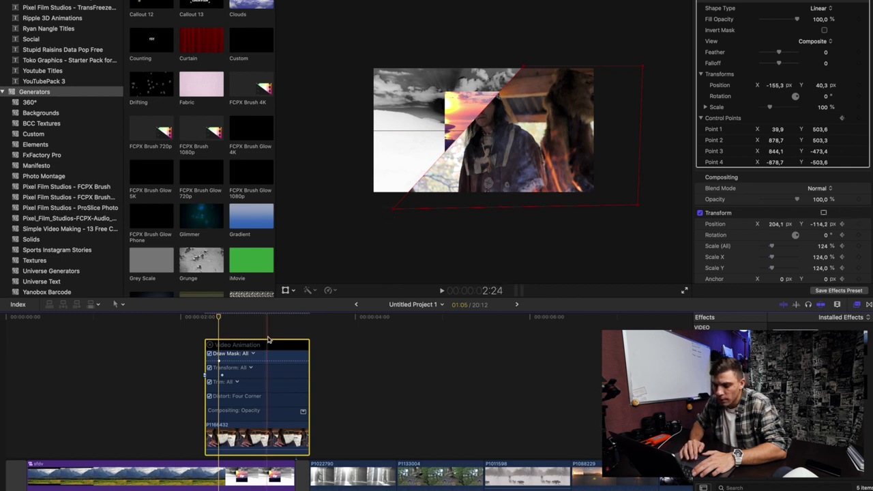
pyautogui.moveTo(214, 317); pyautogui.dragTo(225, 318)
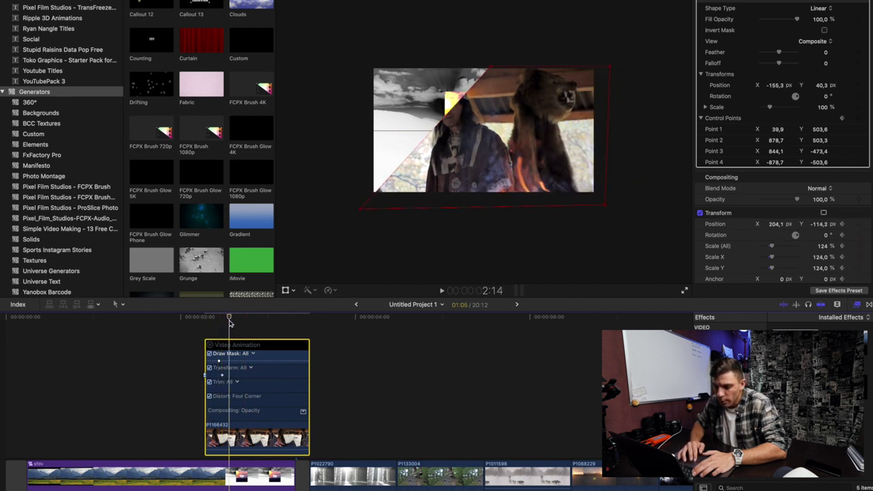
pyautogui.moveTo(494, 71); pyautogui.dragTo(362, 69)
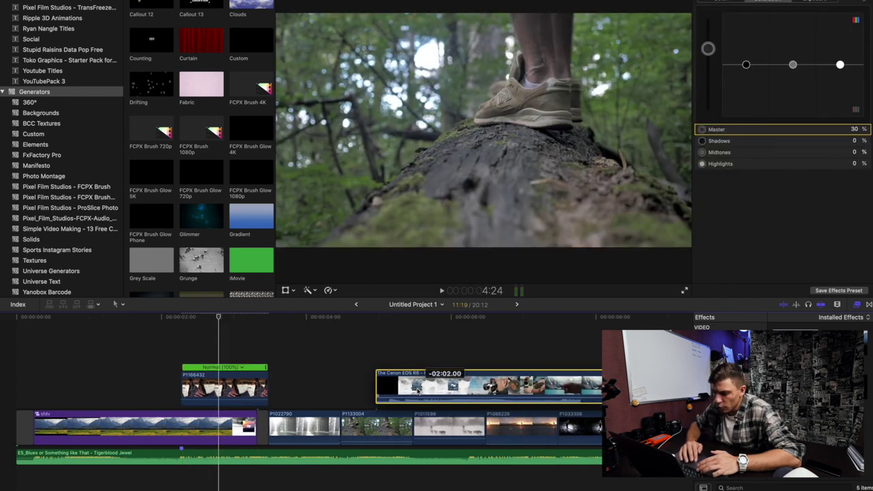
pyautogui.moveTo(418, 388); pyautogui.dragTo(418, 389)
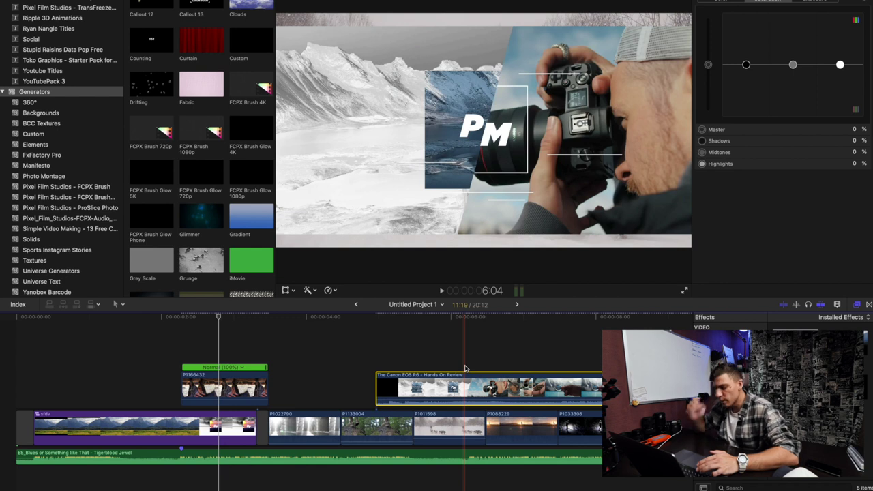
# - Check the Canon EOS R6 reference shot, then connect a Shapes generator above P1166432
pyautogui.click(465, 369)
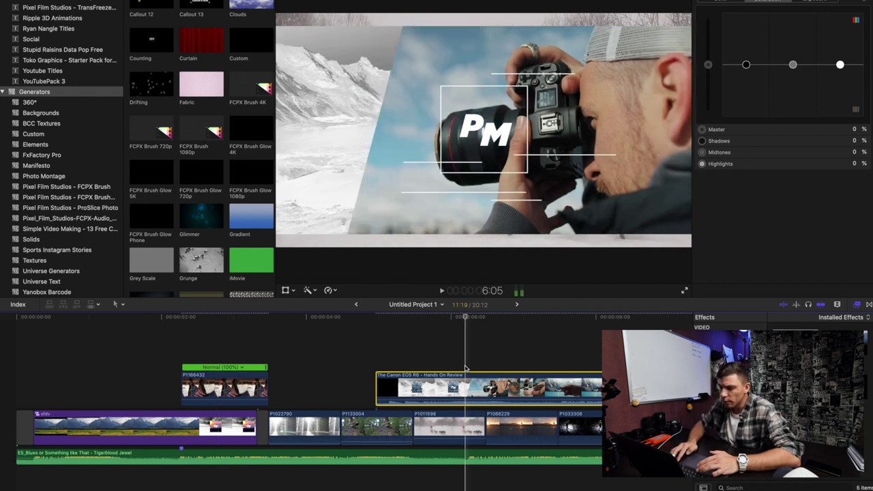
pyautogui.press('Left')
pyautogui.press('Left')
pyautogui.press('Left')
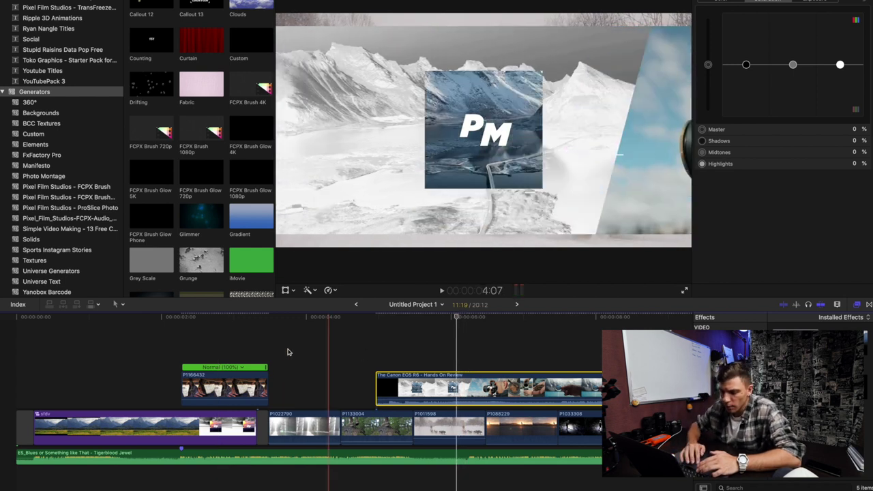
pyautogui.click(218, 387)
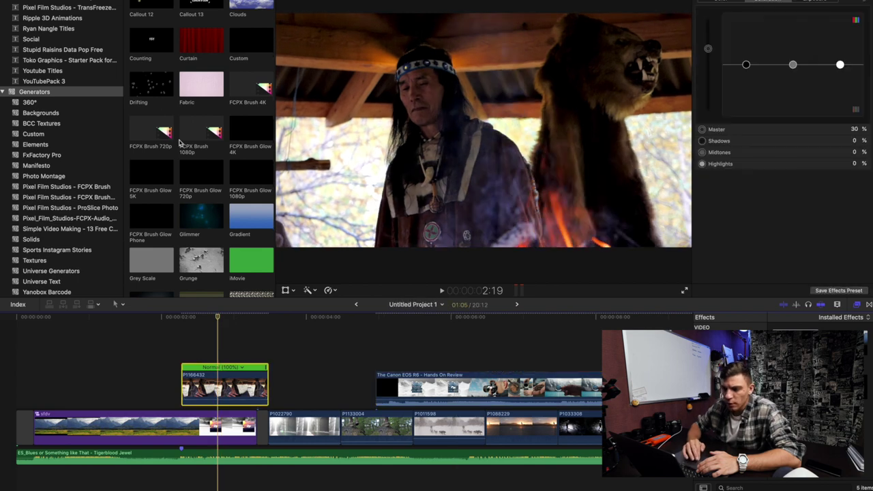
pyautogui.scroll(-10, 192, 75)
pyautogui.scroll(-5, 193, 111)
pyautogui.click(201, 168)
pyautogui.press('q')
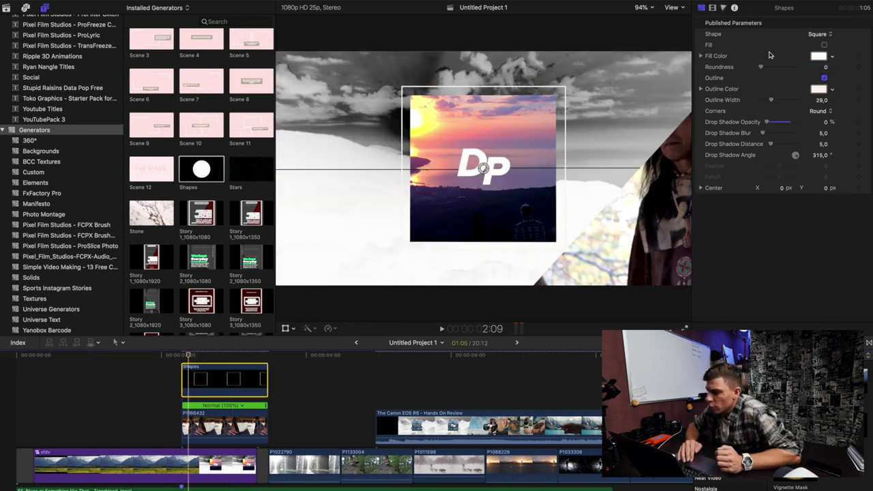
# - Keyframe the Shapes square's Scale from 81% to 76%, preview it, then open the sfdv compound clip
pyautogui.hotkey('ctrl', 'Tab')
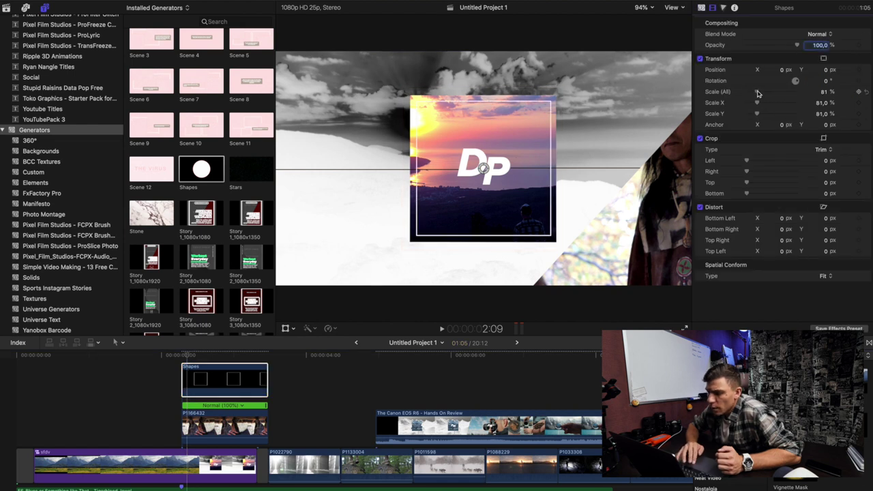
pyautogui.press('space')
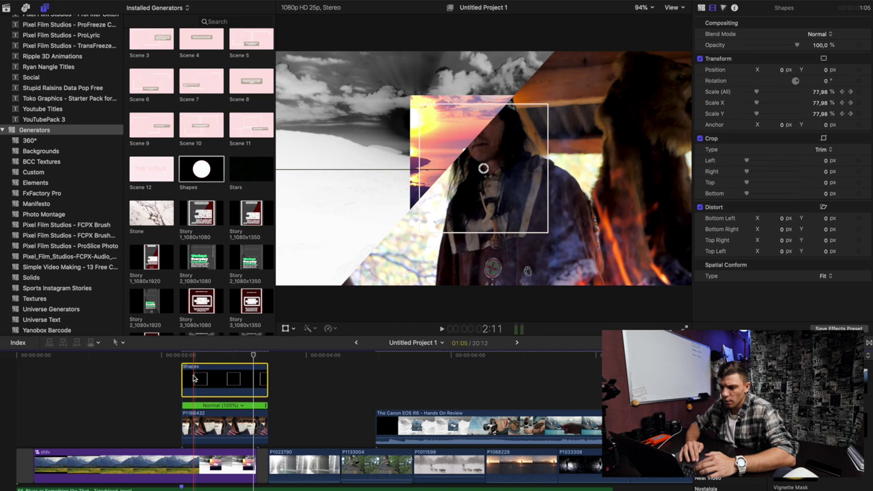
pyautogui.click(192, 378)
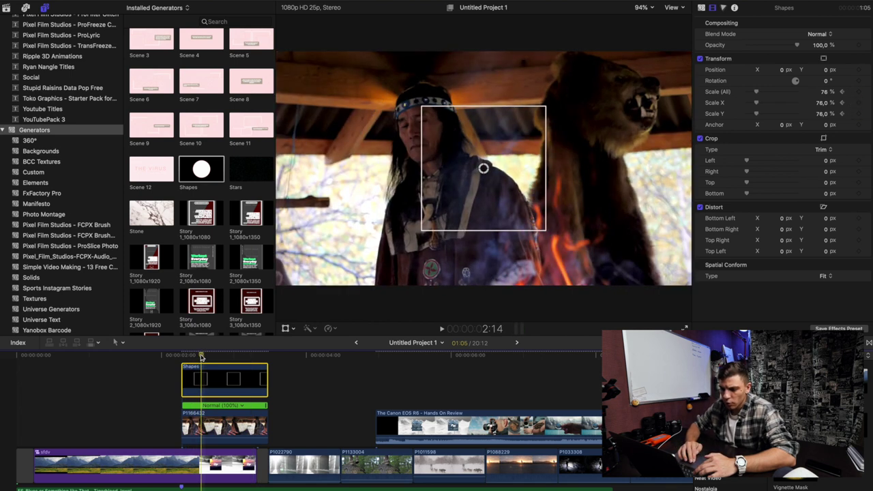
pyautogui.doubleClick(200, 464)
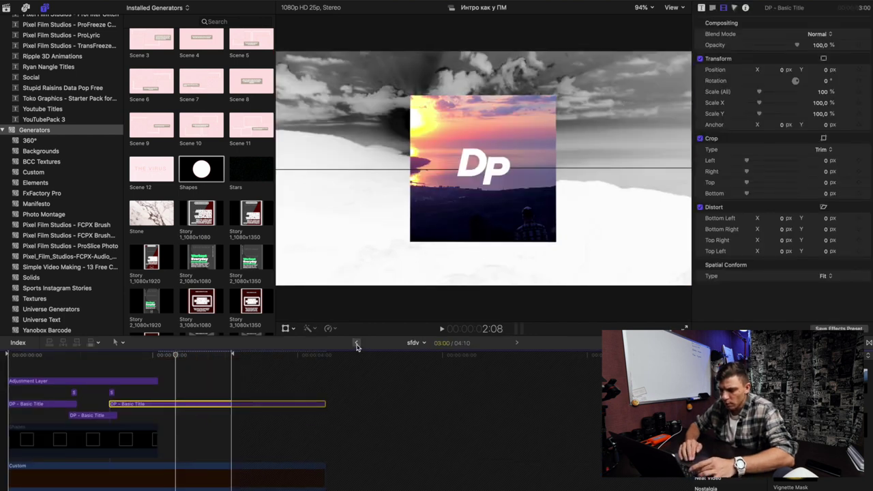
# - Paste the DP title into Untitled Project 1 and trim its end shorter
pyautogui.click(356, 344)
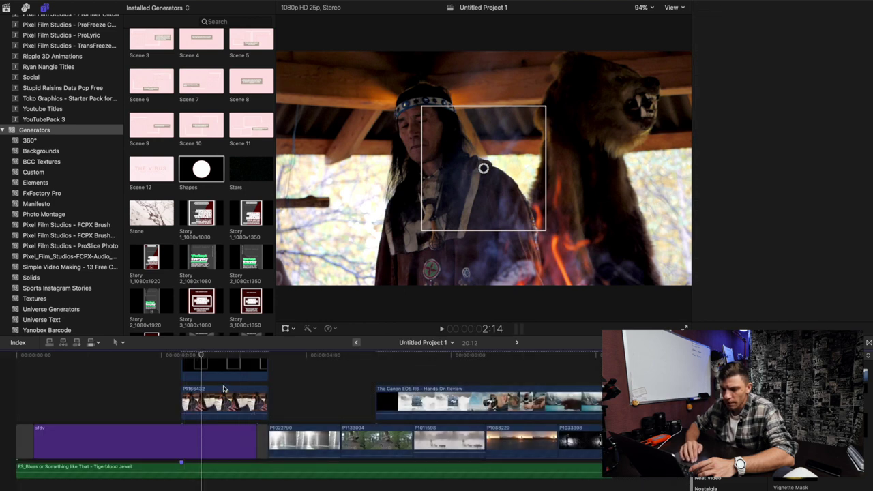
pyautogui.hotkey('alt', 'v')
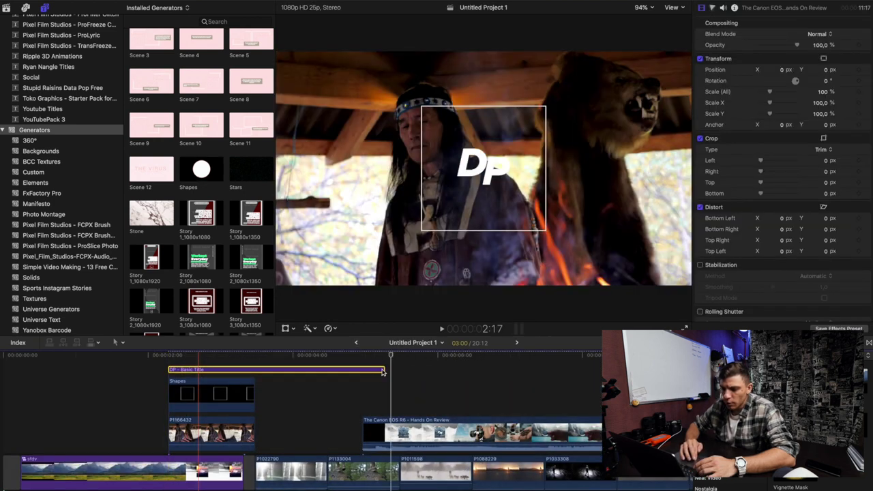
pyautogui.moveTo(383, 371); pyautogui.dragTo(254, 372)
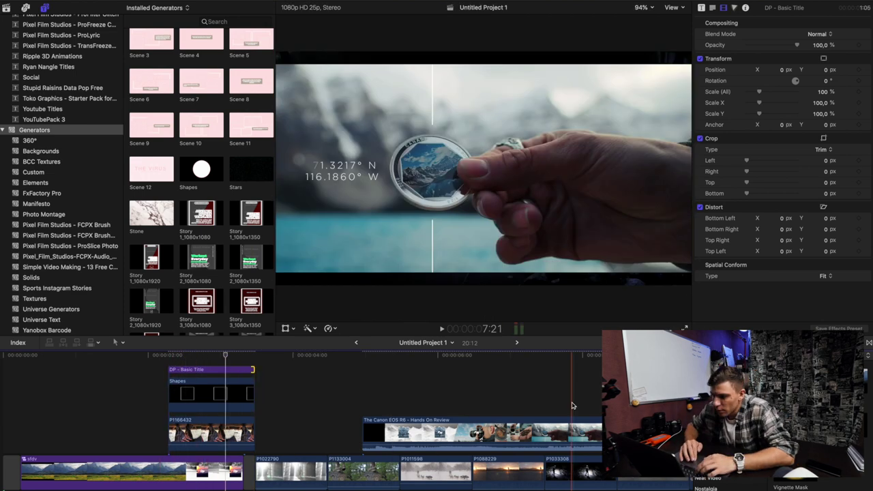
# - Add a Custom generator above the title and position it as a thin white line
pyautogui.scroll(10, 201, 170)
pyautogui.click(819, 33)
pyautogui.moveTo(251, 102)
pyautogui.mouseDown()
pyautogui.moveTo(221, 387)
pyautogui.moveTo(206, 404)
pyautogui.mouseUp()
pyautogui.click(206, 404)
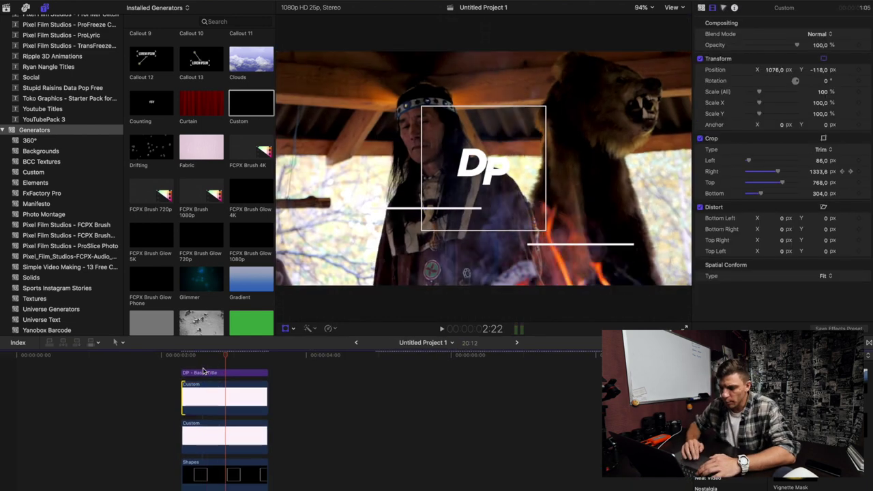
pyautogui.moveTo(568, 243); pyautogui.dragTo(580, 245)
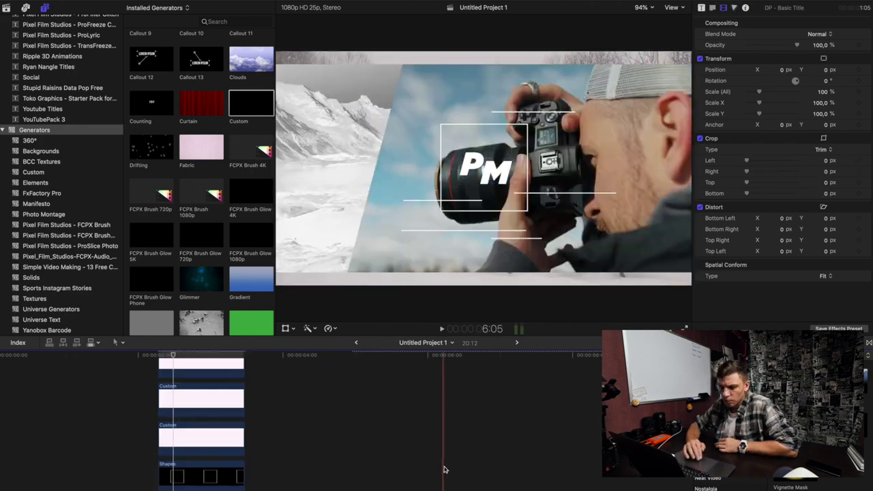
pyautogui.scroll(3, 220, 405)
pyautogui.hotkey('shift', 't')
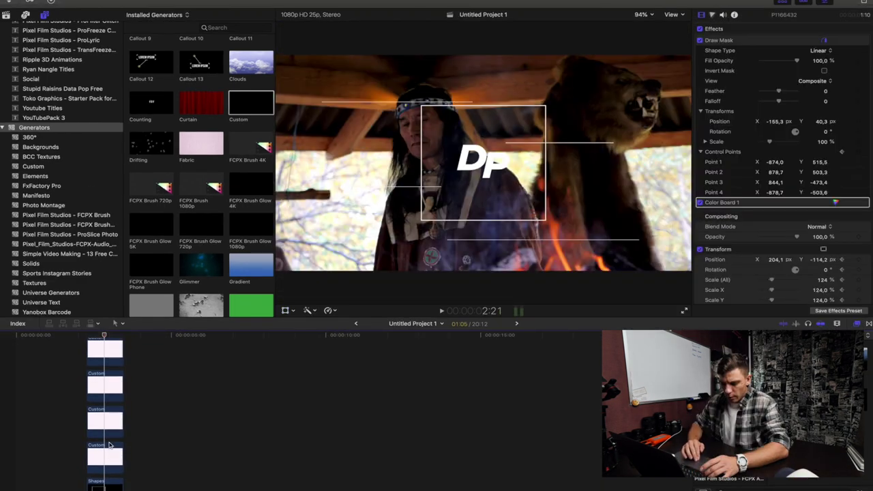
pyautogui.scroll(2, 110, 444)
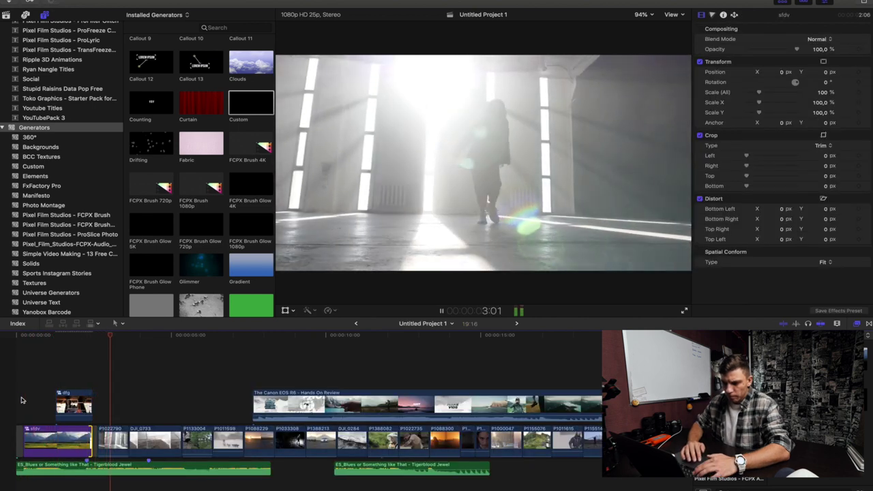
# - Trim the project to 19:12 and paste a 15-frame clip after the Canon EOS R6 clip
pyautogui.moveTo(96, 441); pyautogui.dragTo(91, 442)
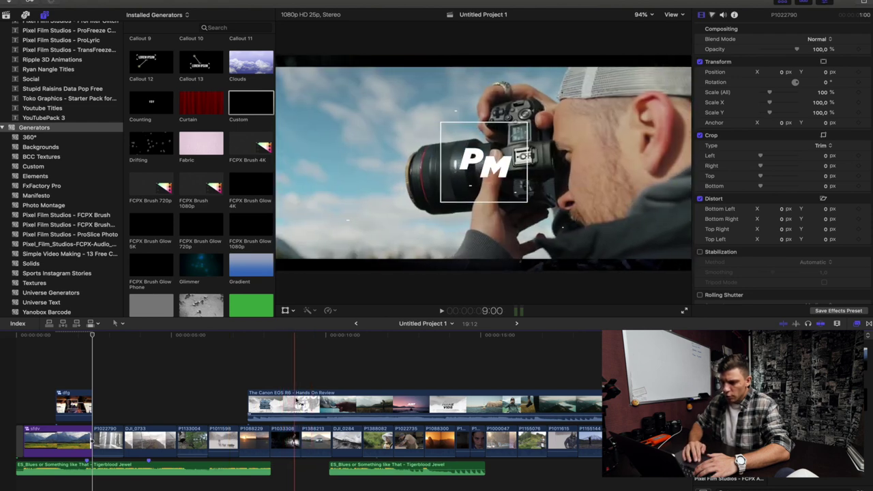
pyautogui.click(298, 403)
pyautogui.press('super+equal')
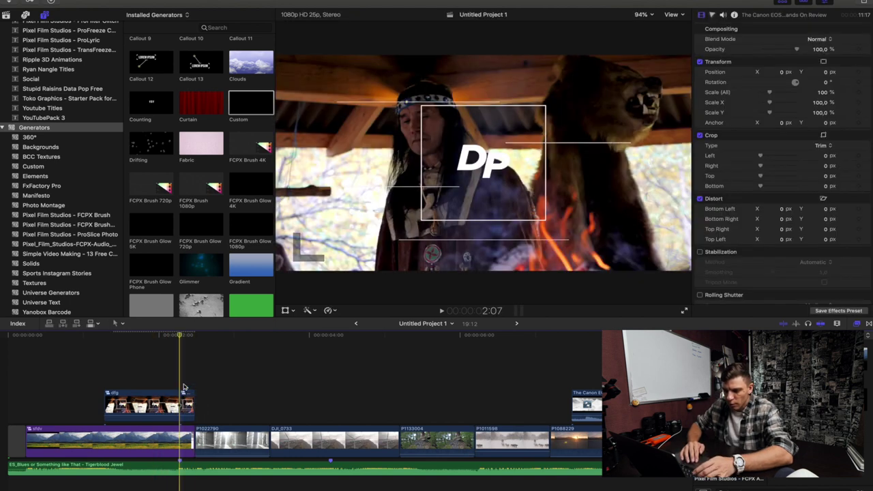
pyautogui.hotkey('alt', 'v')
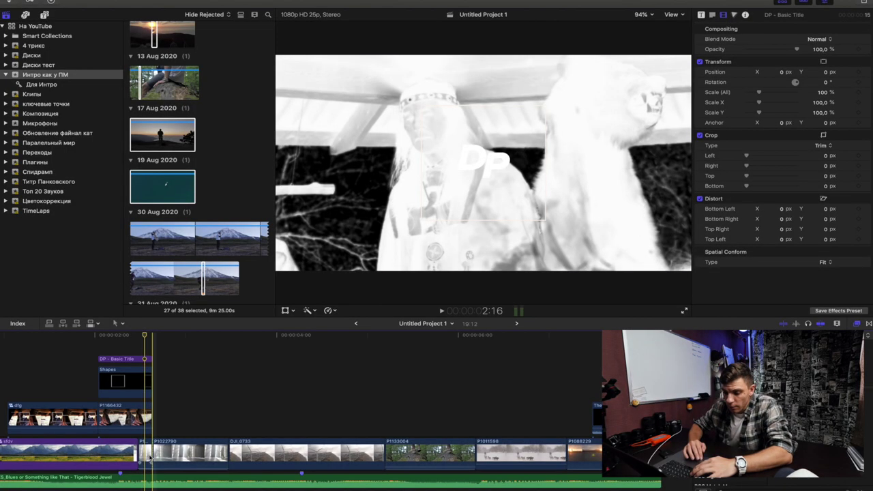
pyautogui.click(150, 459)
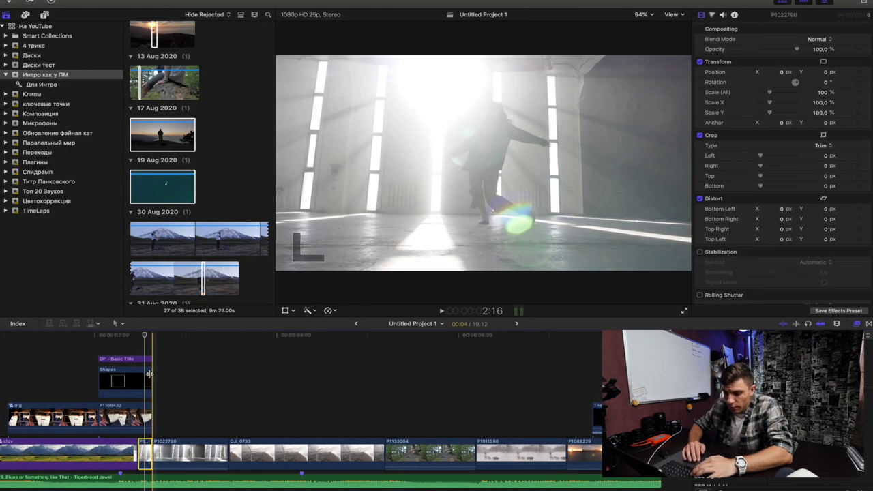
pyautogui.scroll(3, 785, 170)
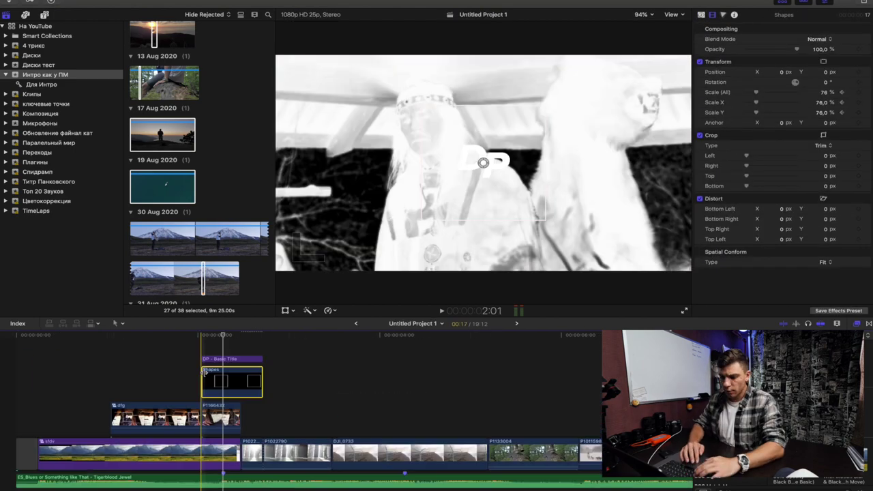
pyautogui.click(704, 15)
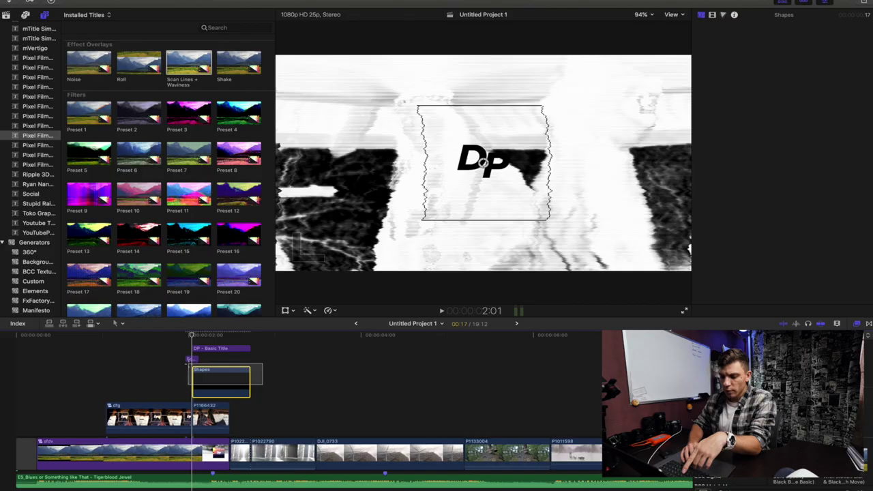
# - Apply Scan Lines + Waviness to the Shapes frame, cancelling the accidental compound clip
pyautogui.moveTo(189, 360); pyautogui.dragTo(190, 361)
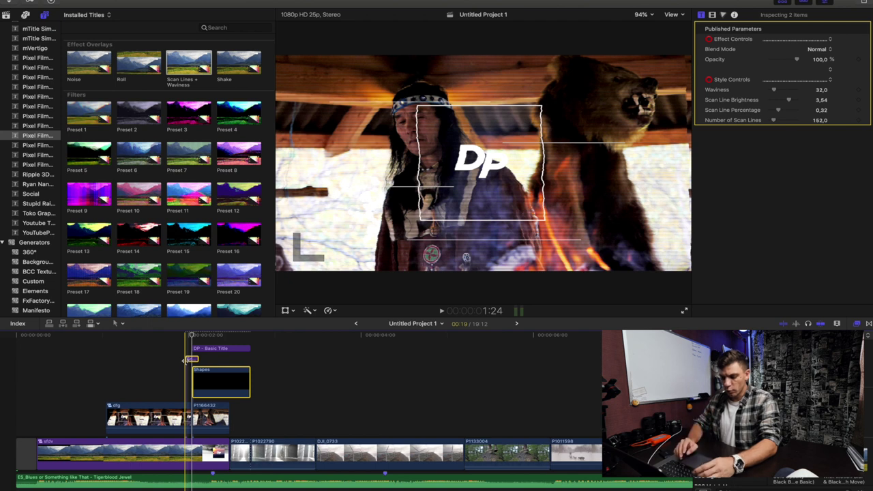
pyautogui.hotkey('alt', 'g')
pyautogui.write('sbvsb')
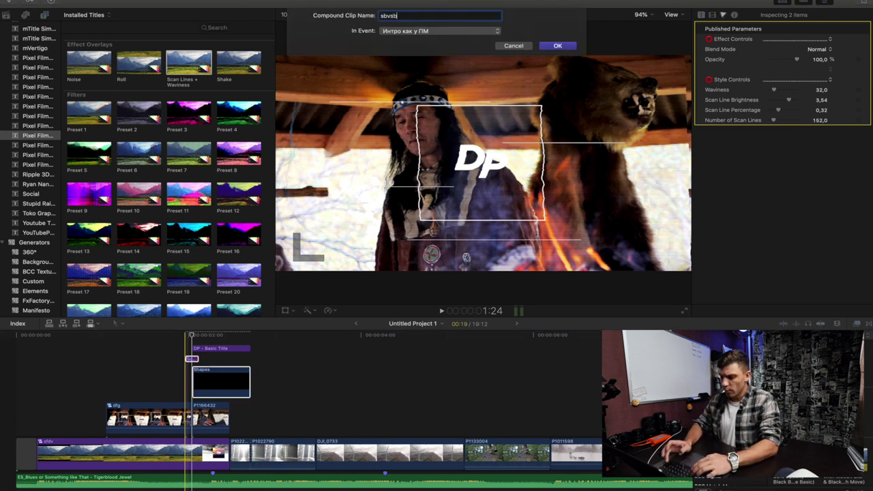
pyautogui.press('Return')
# - Stretch the Shapes frame taller and slightly wider, then select the DJI_0733 clip
pyautogui.click(230, 376)
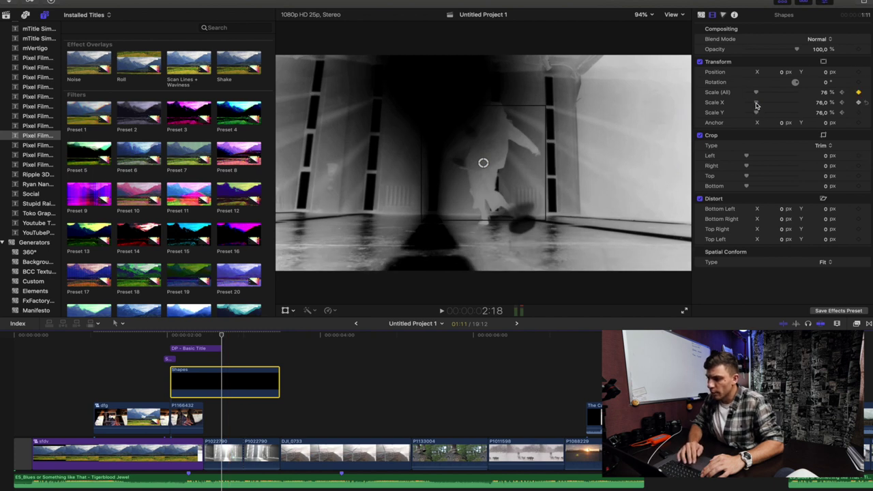
pyautogui.moveTo(756, 113); pyautogui.dragTo(764, 112)
pyautogui.moveTo(758, 102); pyautogui.dragTo(760, 104)
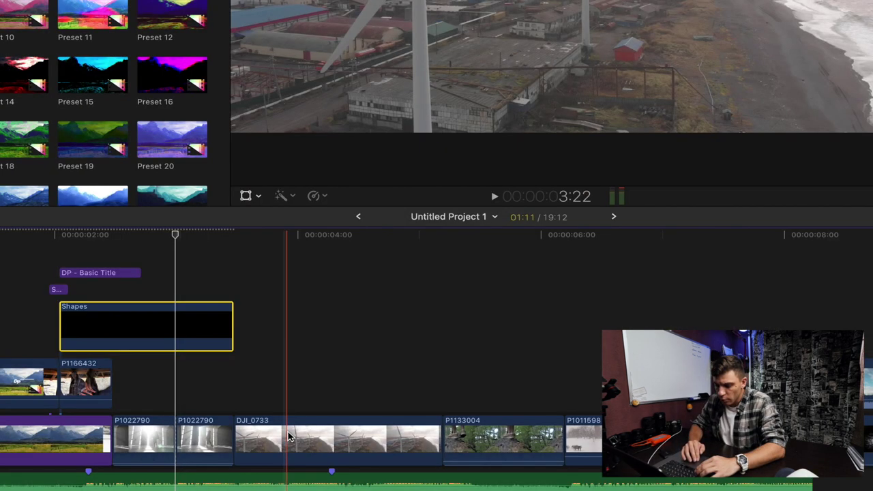
pyautogui.click(301, 443)
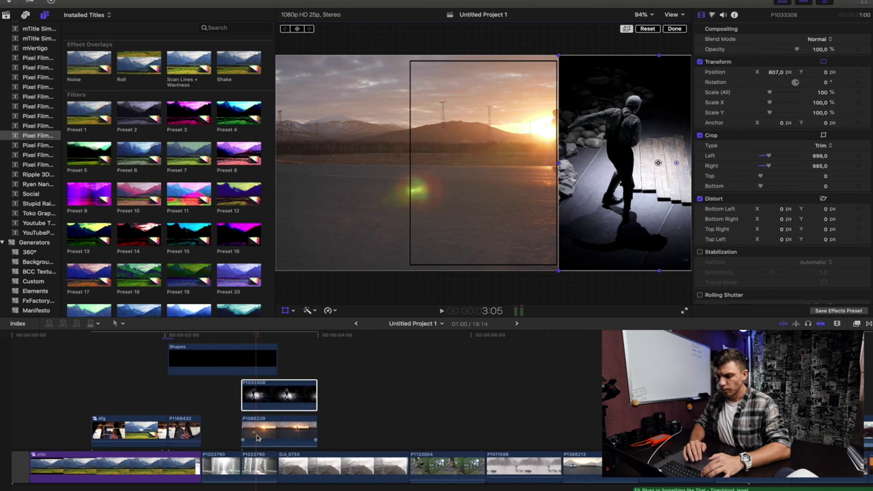
# - Move sunset clip P1088229 into the left panel, select P1033308, and play the split screen
pyautogui.click(258, 439)
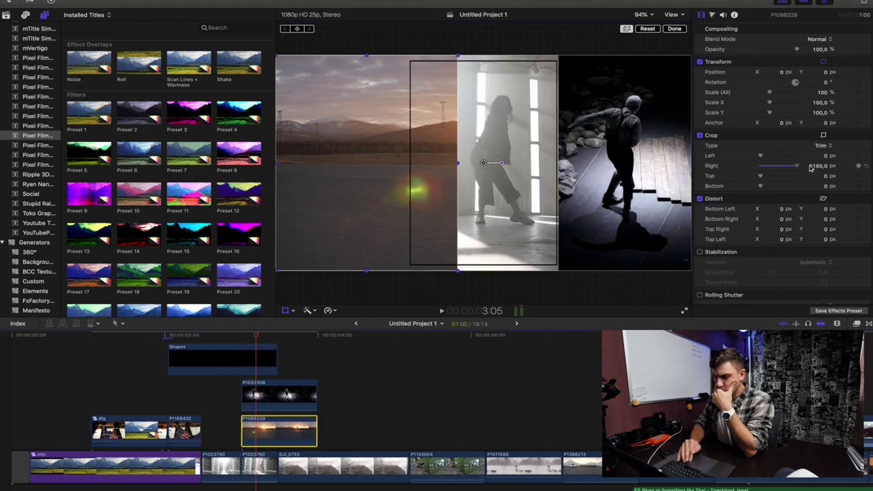
pyautogui.moveTo(559, 131); pyautogui.dragTo(372, 141)
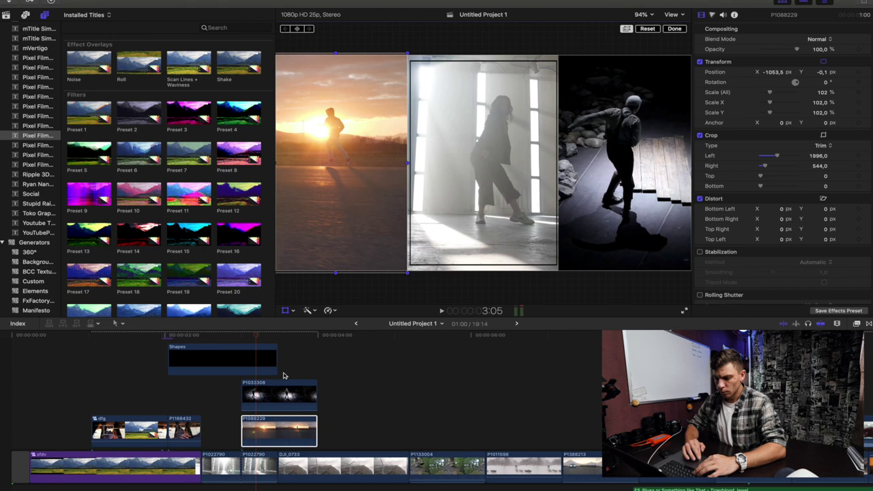
pyautogui.click(290, 394)
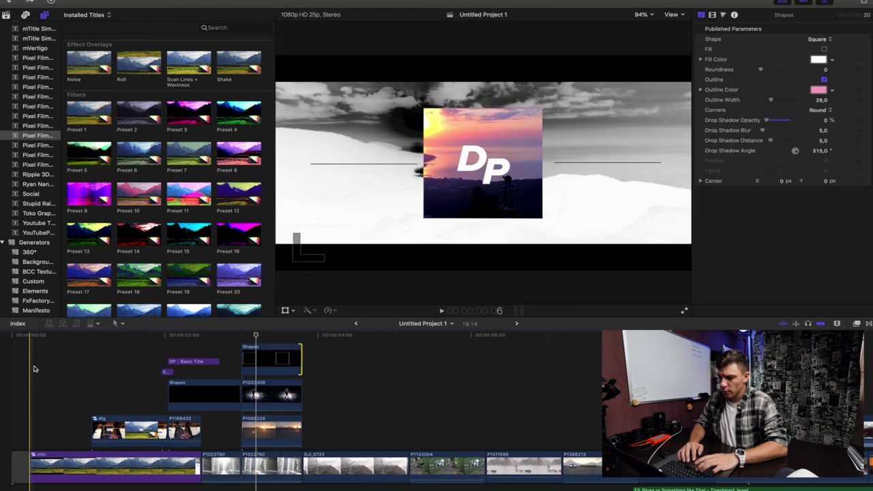
pyautogui.press('space')
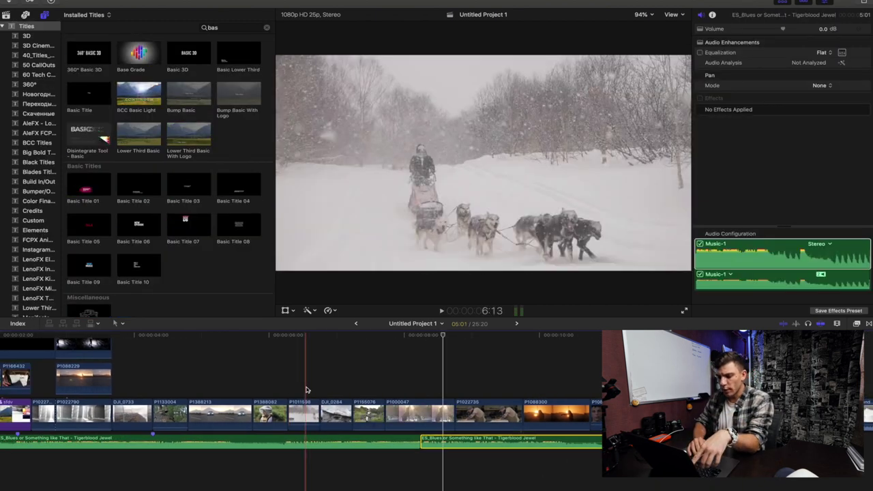
# - Add a Basic Title over the dog sled shot and set its font to Proxima Nova
pyautogui.click(305, 390)
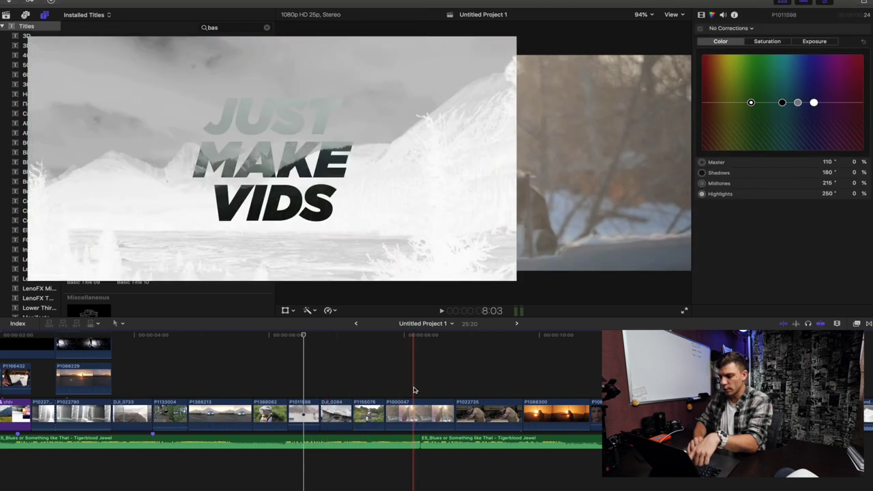
pyautogui.click(413, 390)
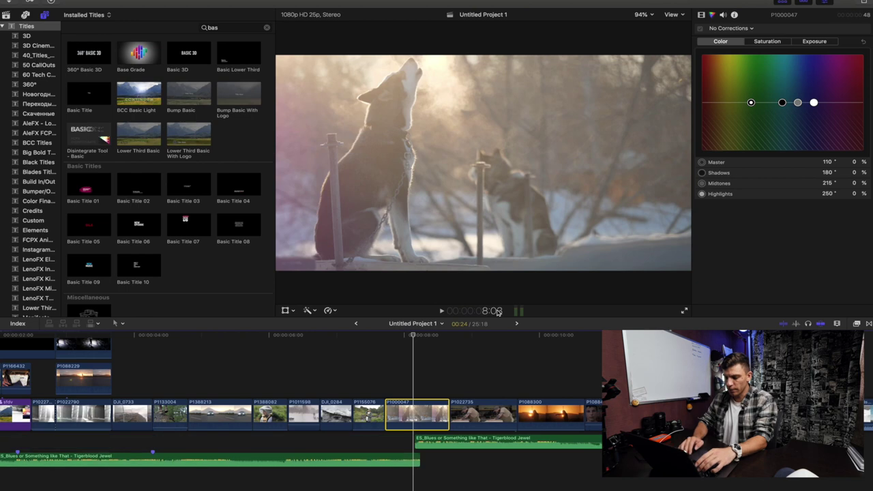
pyautogui.moveTo(89, 94); pyautogui.dragTo(321, 390)
pyautogui.doubleClick(307, 391)
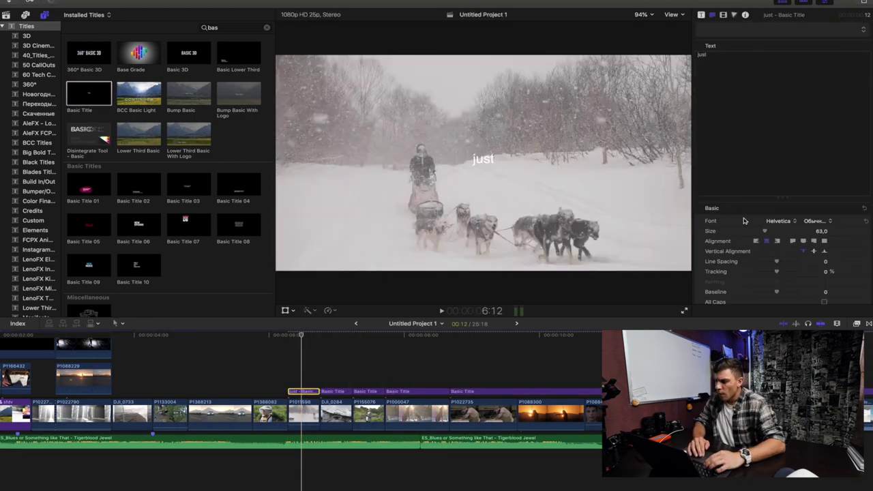
pyautogui.click(778, 220)
pyautogui.scroll(-5, 784, 272)
pyautogui.click(785, 470)
pyautogui.click(815, 220)
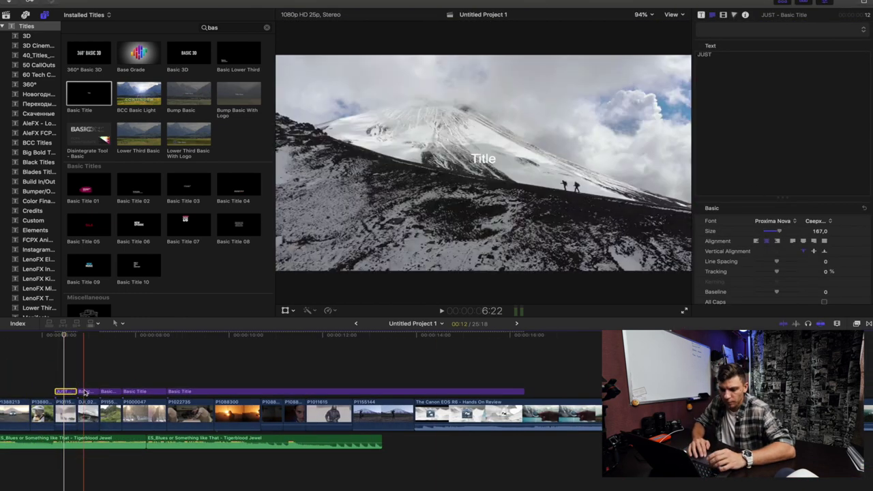
# - Make the JUST MAKE VIDS title hollow with no face fill and a dark grey outline
pyautogui.click(88, 392)
pyautogui.click(114, 392)
pyautogui.write('MAKE')
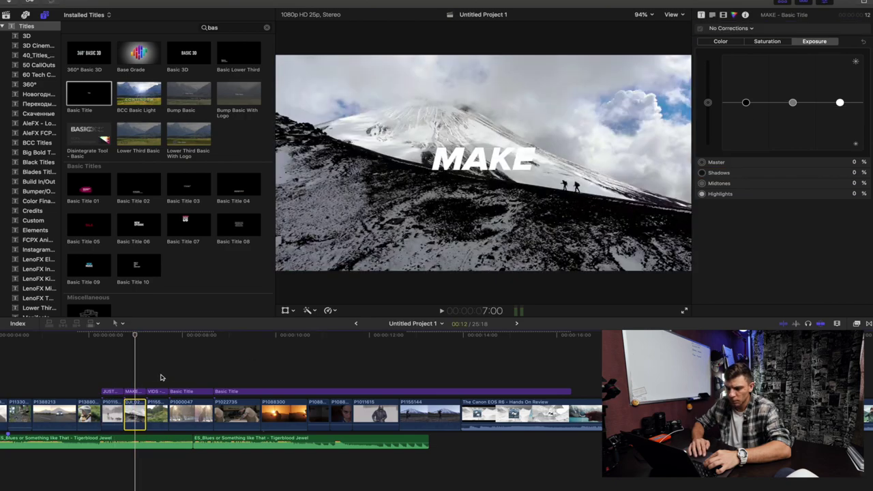
pyautogui.click(277, 391)
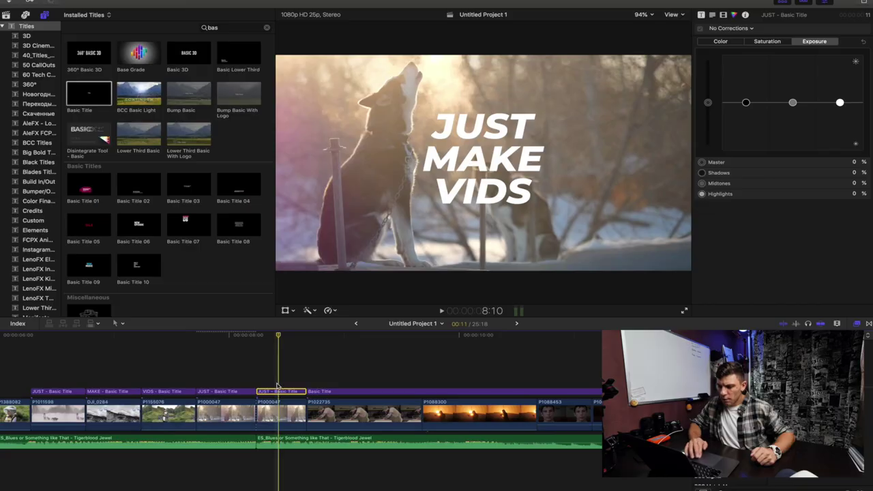
pyautogui.click(710, 15)
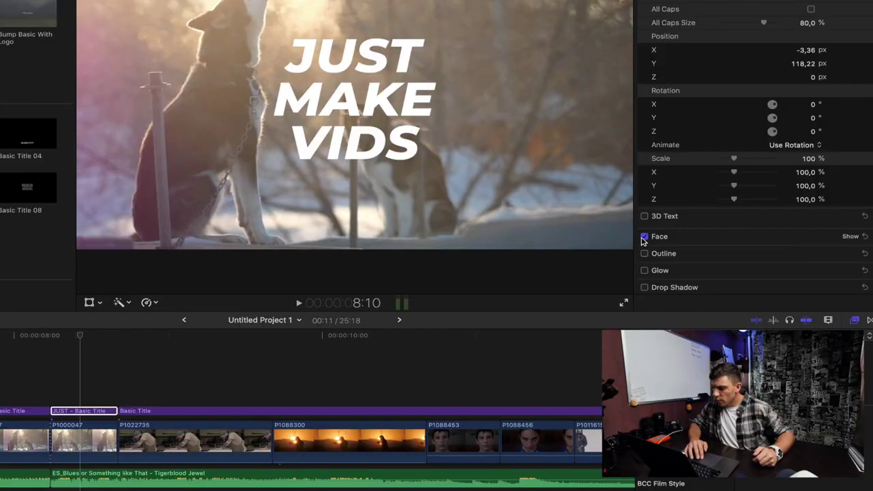
pyautogui.click(645, 236)
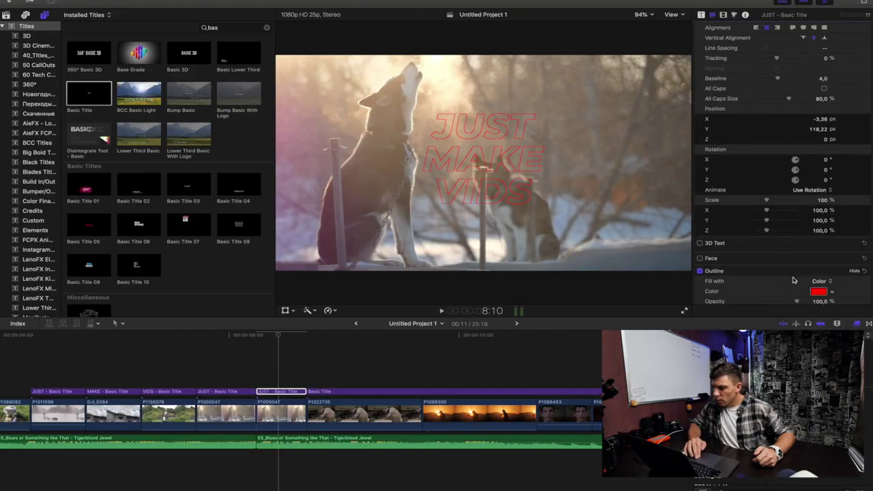
pyautogui.click(852, 227)
pyautogui.click(833, 249)
pyautogui.click(766, 266)
pyautogui.click(491, 260)
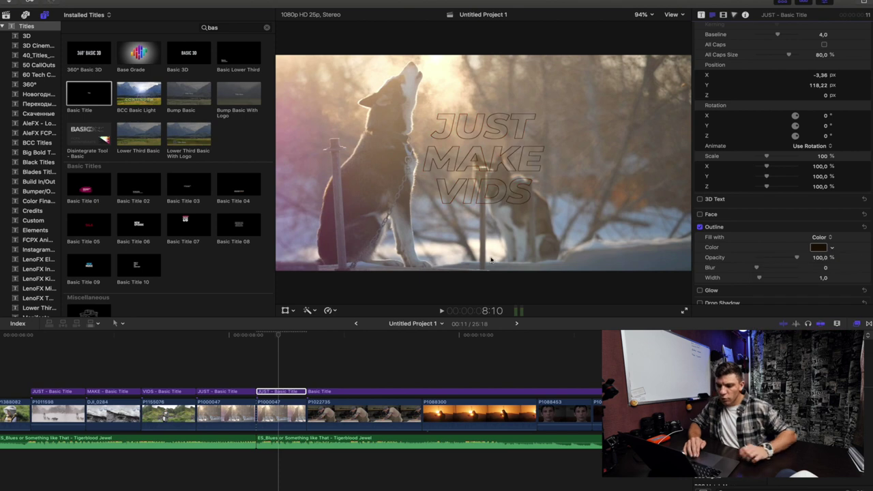
pyautogui.press('space')
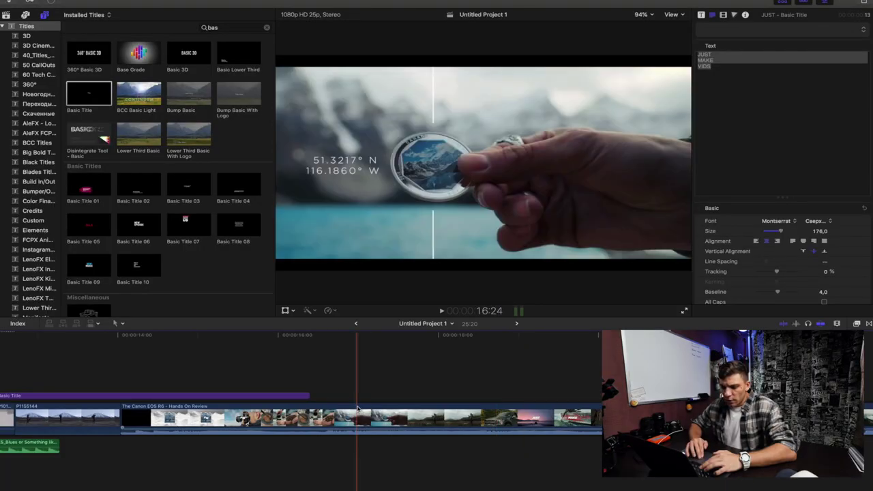
# - Add the fly Basic Title over the sunset shot, undoing a stray change, and adjust its end
pyautogui.hscroll(-5, 359, 400)
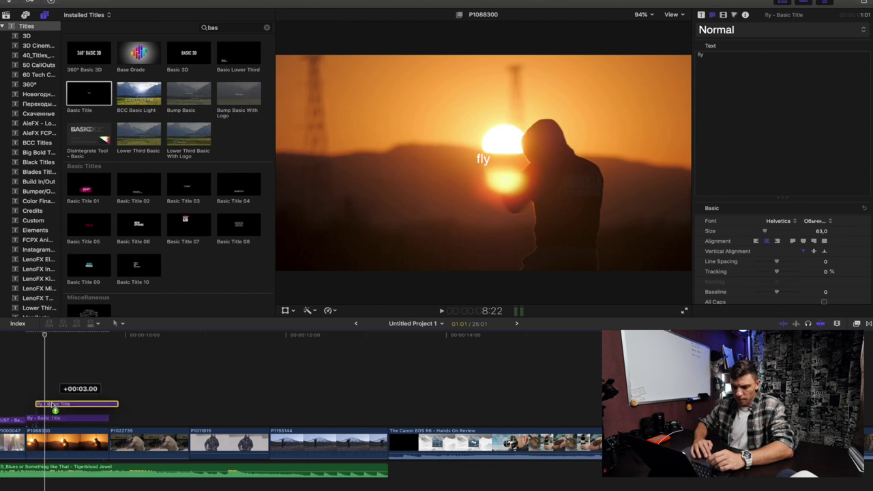
pyautogui.moveTo(54, 406); pyautogui.dragTo(150, 399)
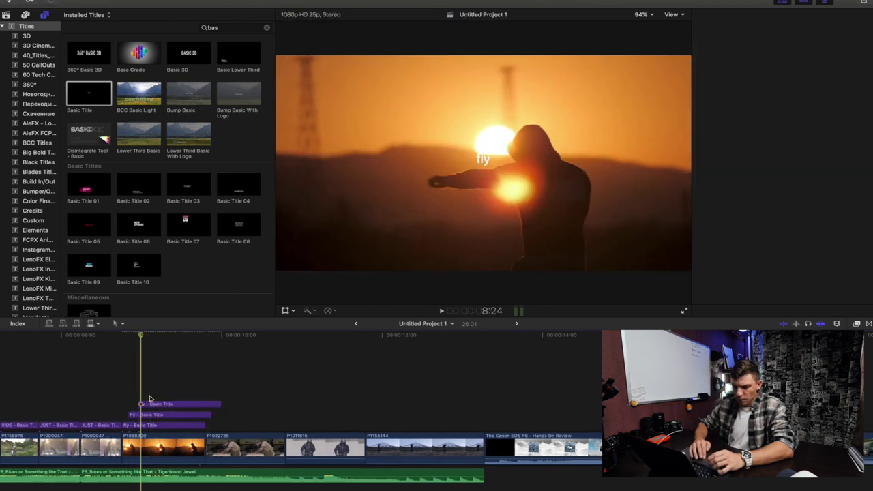
pyautogui.click(150, 402)
pyautogui.click(151, 425)
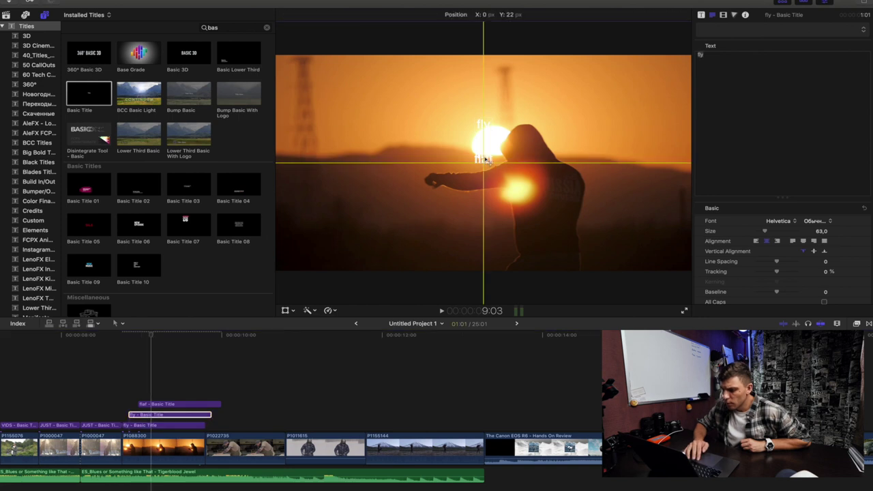
pyautogui.click(156, 450)
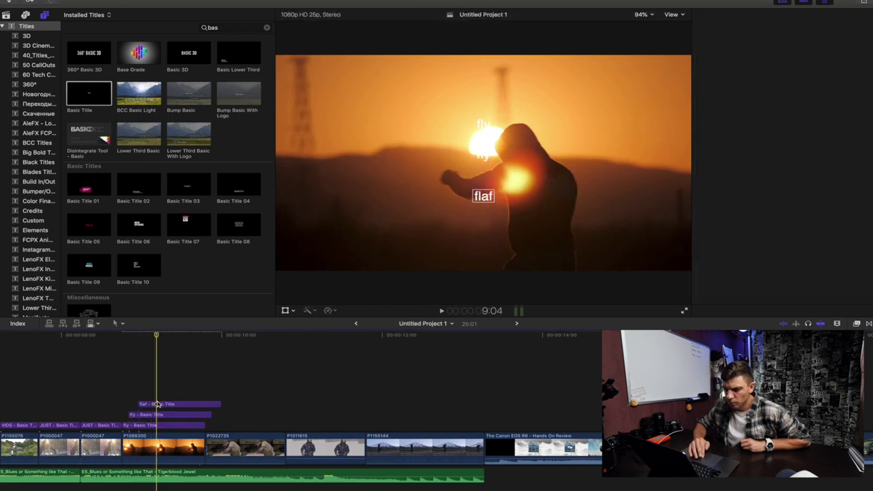
pyautogui.hotkey('ctrl', 'z')
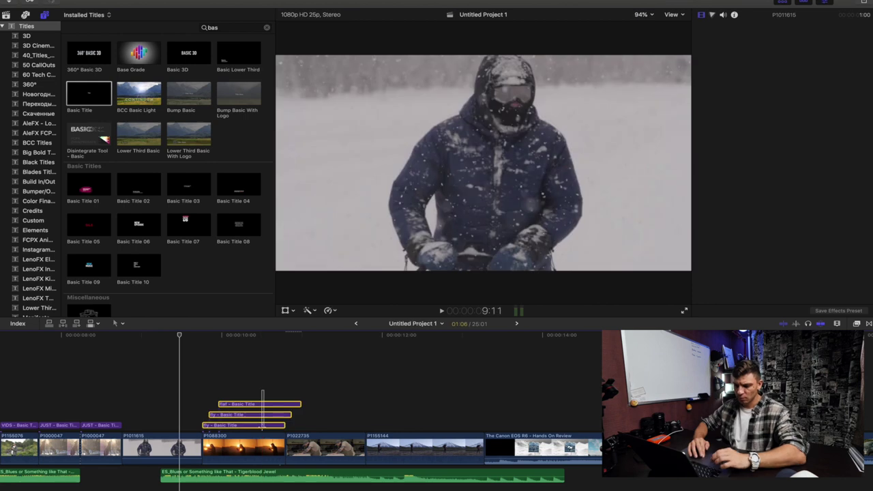
pyautogui.hotkey('ctrl', 'z')
pyautogui.hotkey('ctrl', 'z')
pyautogui.hotkey('ctrl', 'z')
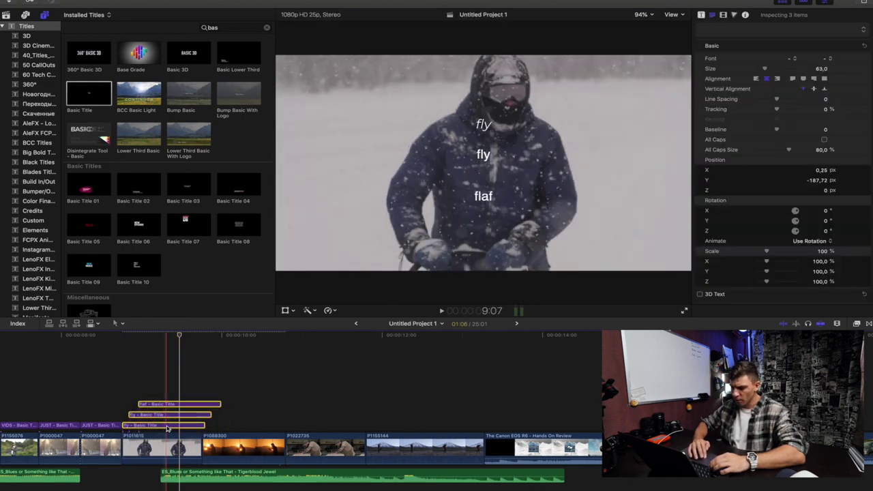
pyautogui.moveTo(328, 410); pyautogui.dragTo(323, 410)
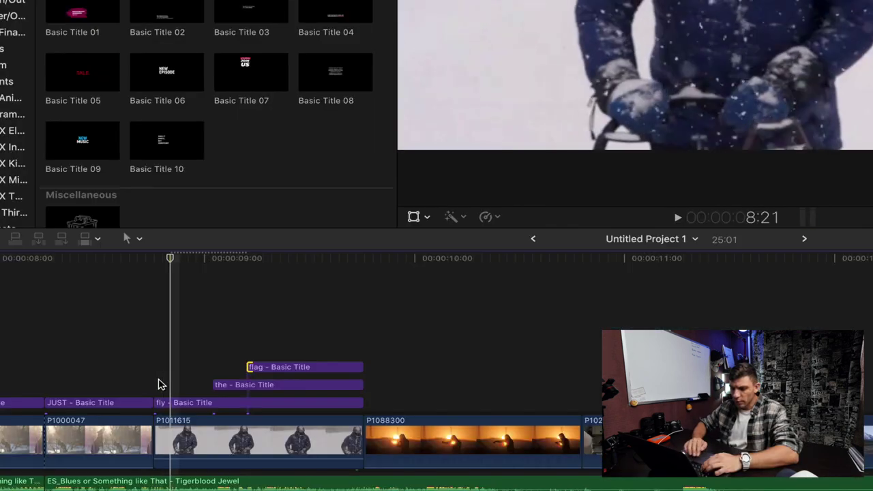
# - Blade the fly, the and flag titles into staggered pieces and preview them
pyautogui.press('b')
pyautogui.click(195, 403)
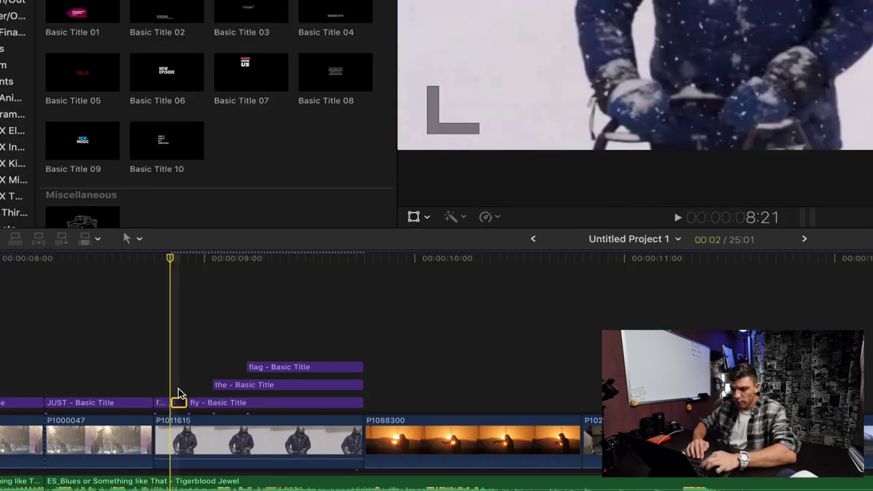
pyautogui.press('b')
pyautogui.click(229, 384)
pyautogui.click(246, 385)
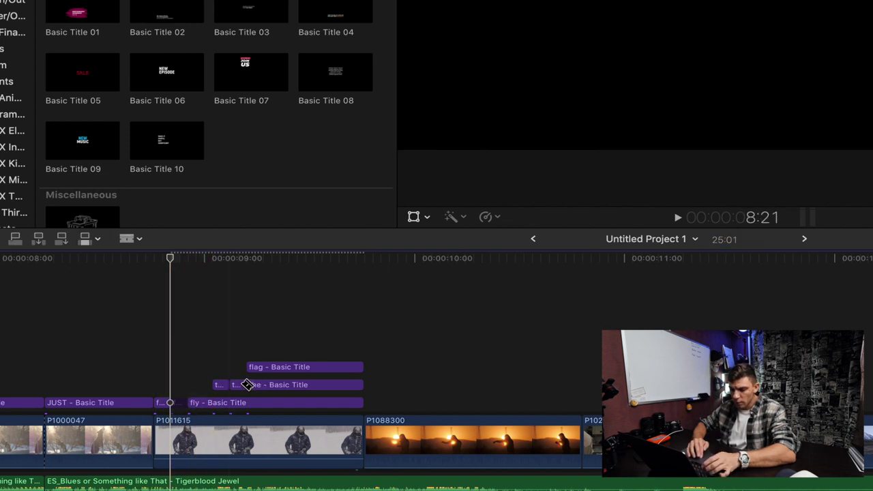
pyautogui.click(266, 367)
pyautogui.click(278, 367)
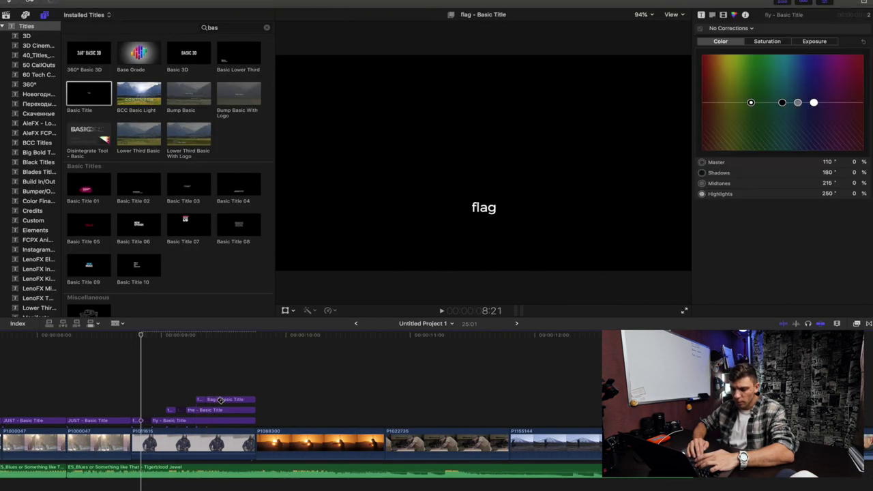
pyautogui.press('a')
pyautogui.press('space')
pyautogui.click(210, 400)
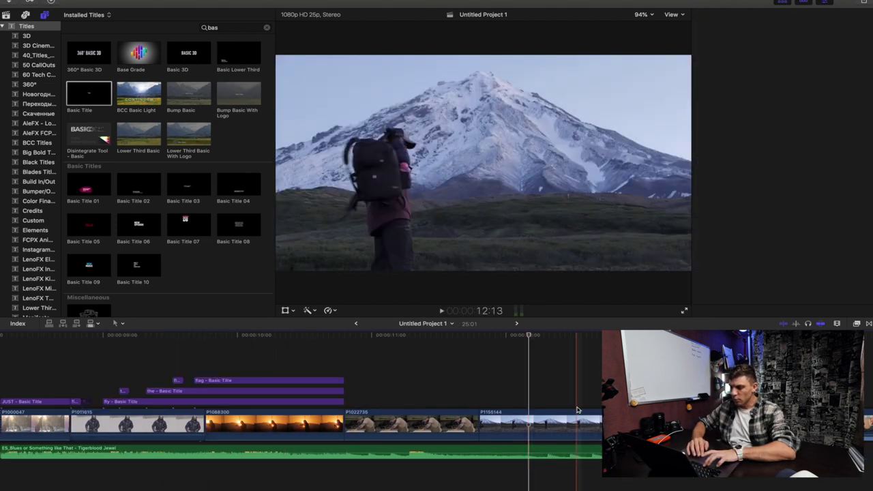
pyautogui.click(577, 410)
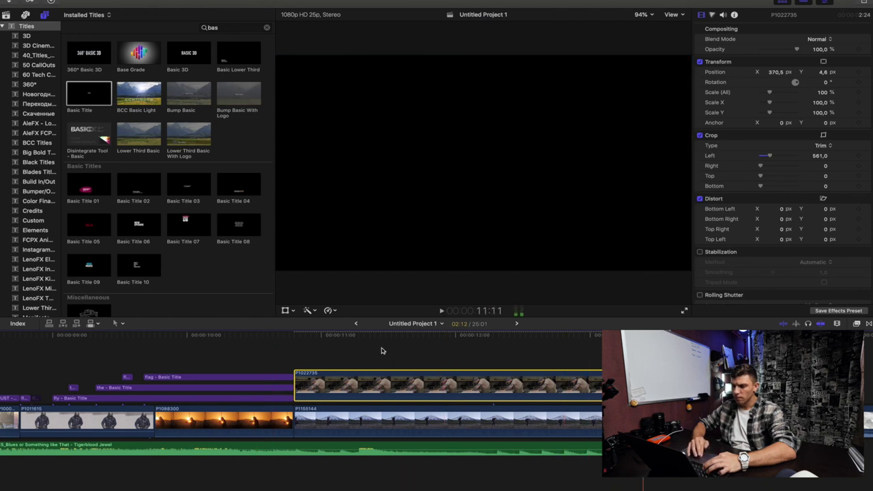
# - Move hiker clip P1155144 into the left panel using on-screen transform controls
pyautogui.click(410, 419)
pyautogui.hotkey('shift', 't')
pyautogui.moveTo(421, 205); pyautogui.dragTo(381, 196)
pyautogui.press('space')
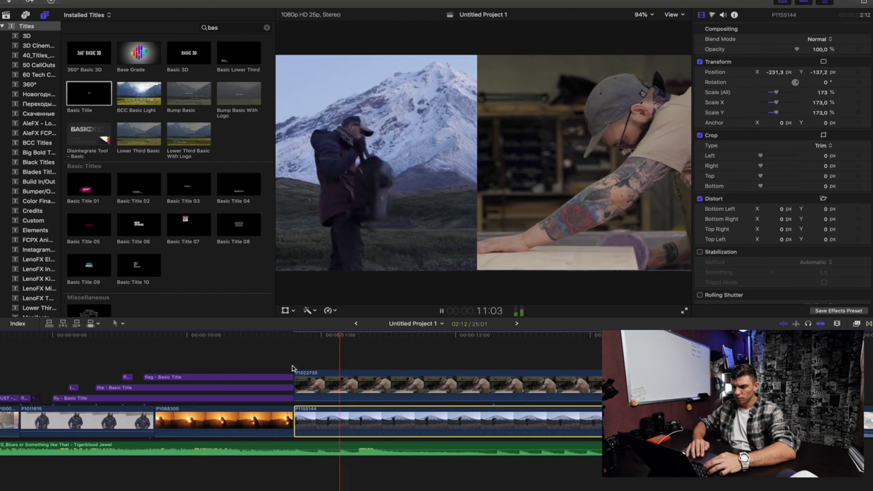
# - Nudge workshop clip P1022735 right to X 401, checking alignment with the horizon guides
pyautogui.click(431, 384)
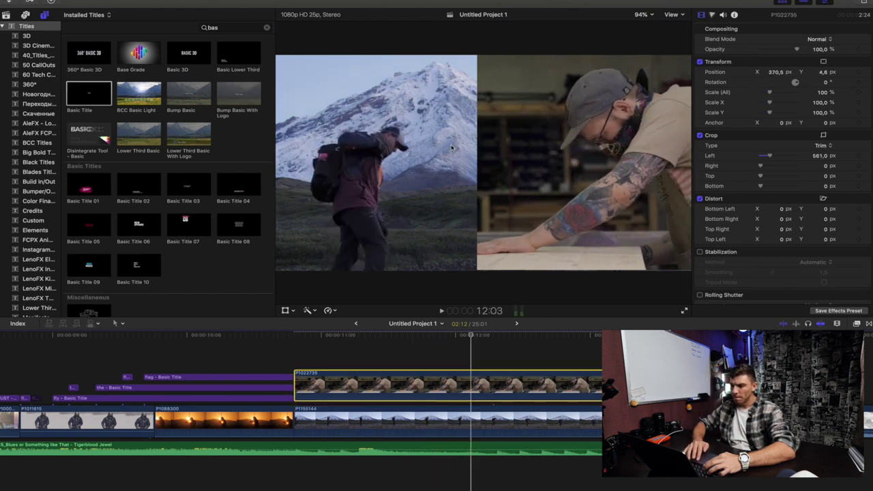
pyautogui.click(678, 15)
pyautogui.click(735, 178)
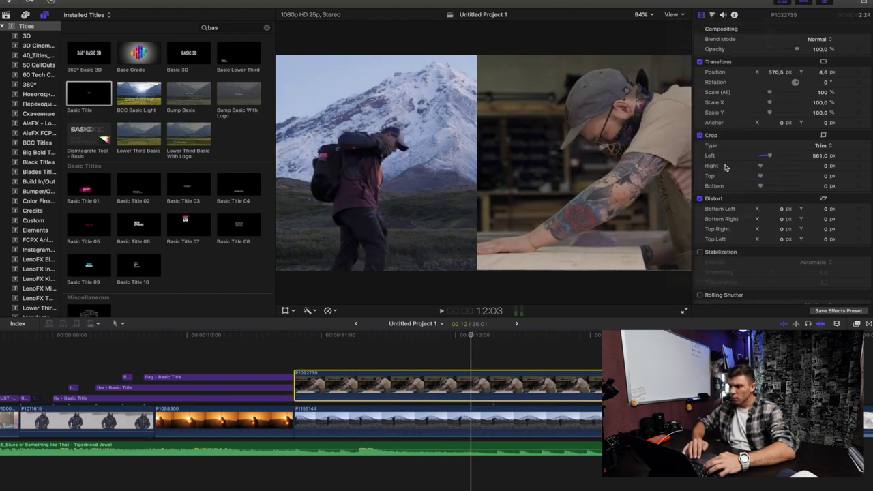
pyautogui.click(567, 255)
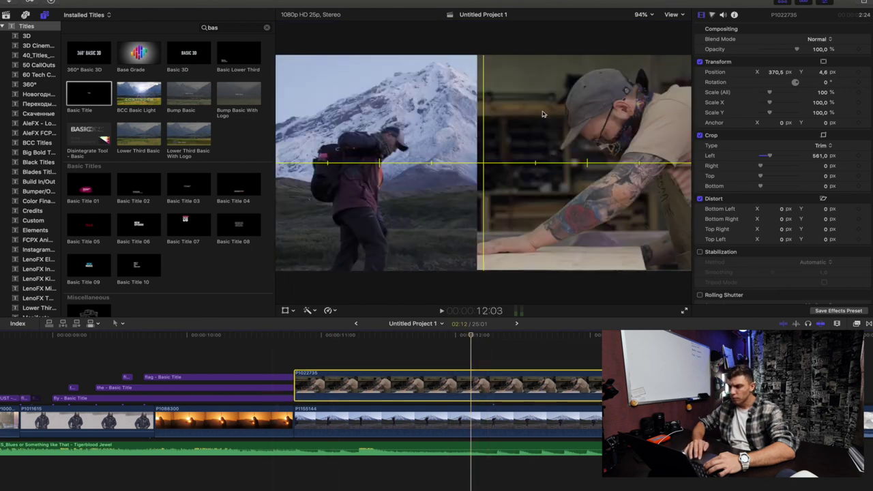
pyautogui.moveTo(548, 114); pyautogui.dragTo(550, 115)
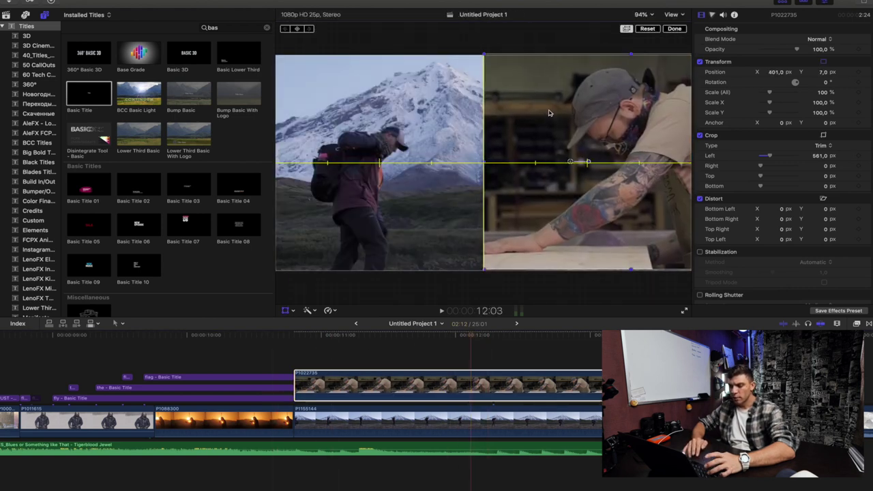
pyautogui.click(681, 15)
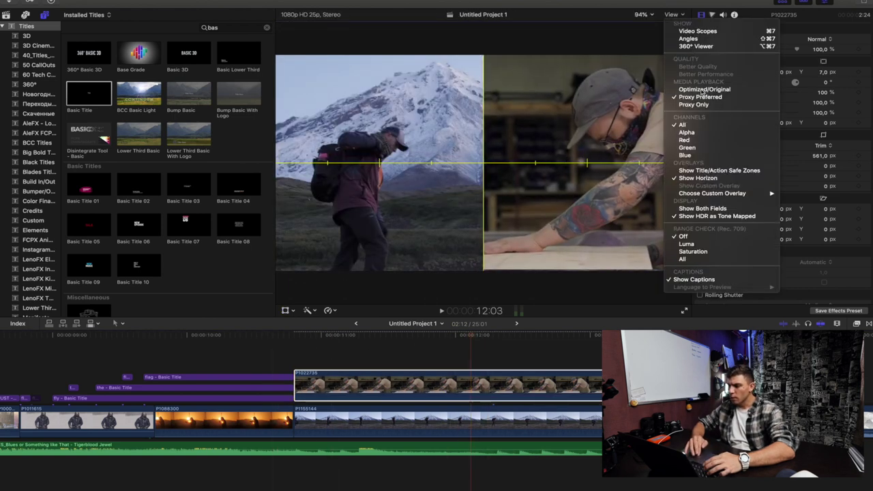
pyautogui.click(698, 178)
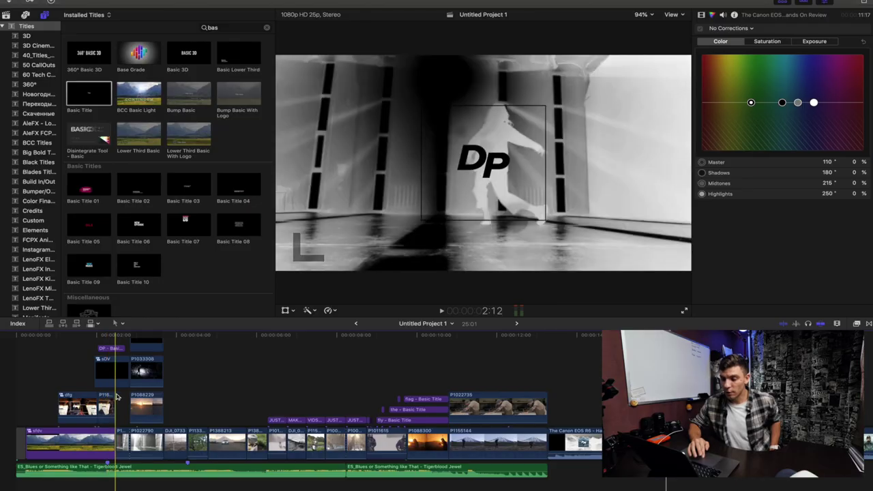
pyautogui.moveTo(117, 397)
pyautogui.mouseDown()
pyautogui.moveTo(107, 397)
pyautogui.moveTo(162, 398)
pyautogui.mouseUp()
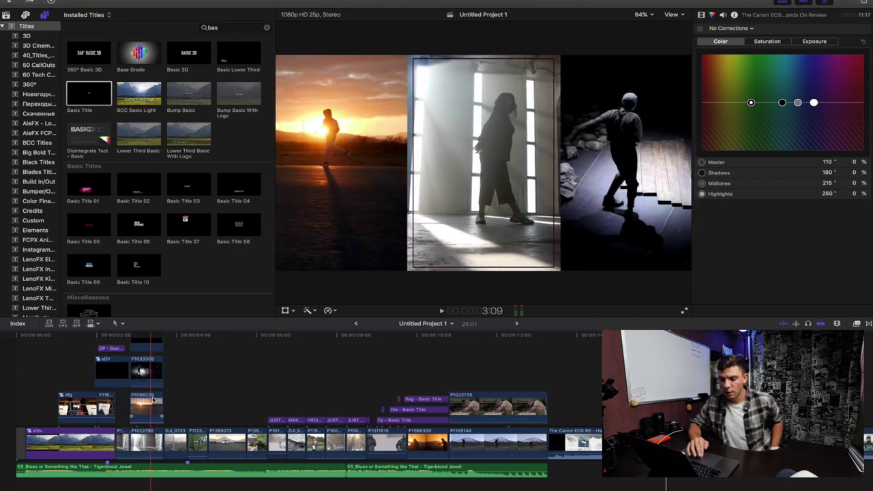